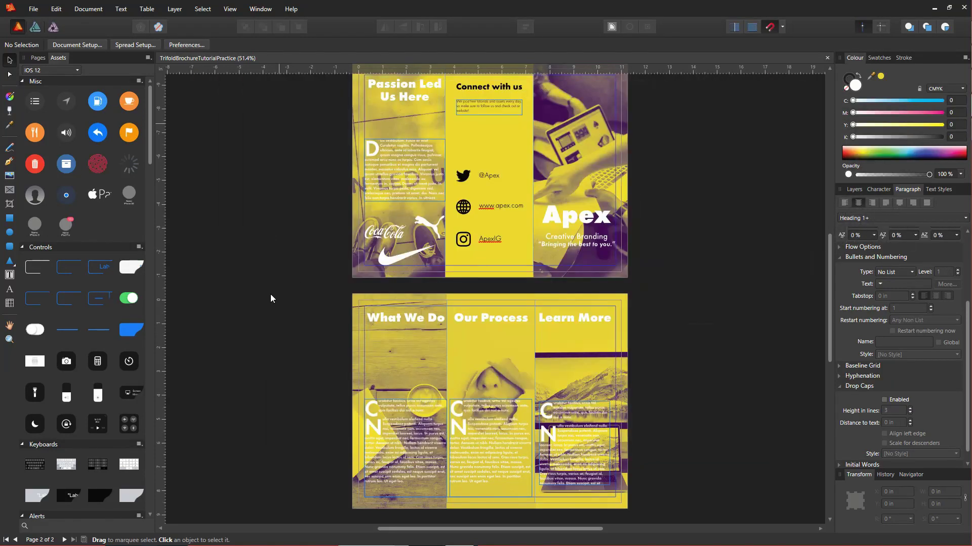
Step: Start a new Print (Press-Ready) Letter document at 11 × 8.5 in
scroll(308, 326, "up", 2)
scroll(409, 353, "down", 4)
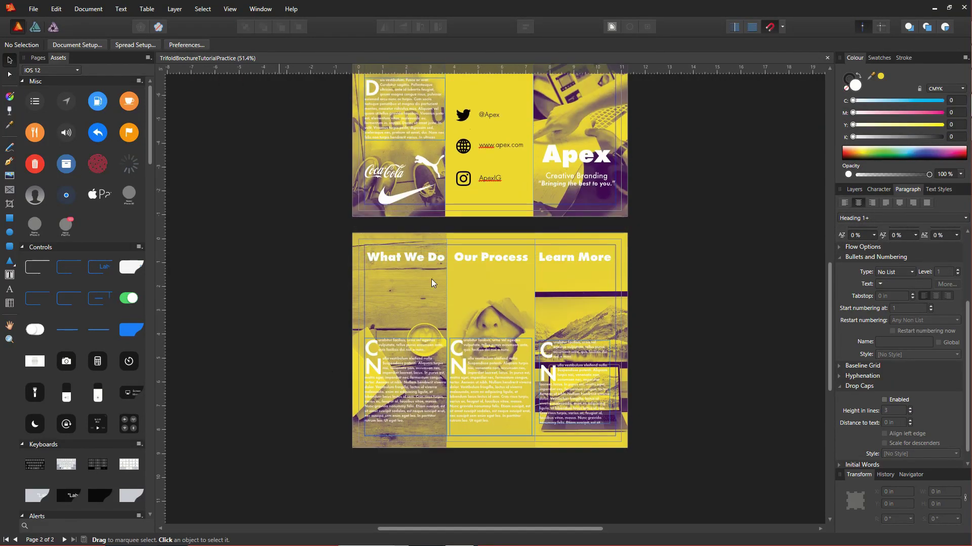
scroll(450, 288, "up", 2)
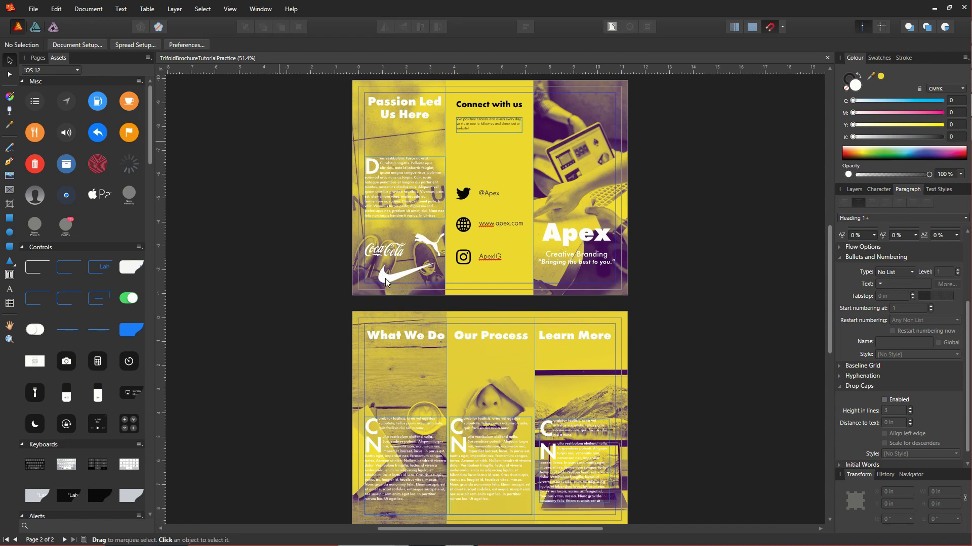
scroll(364, 219, "up", 2)
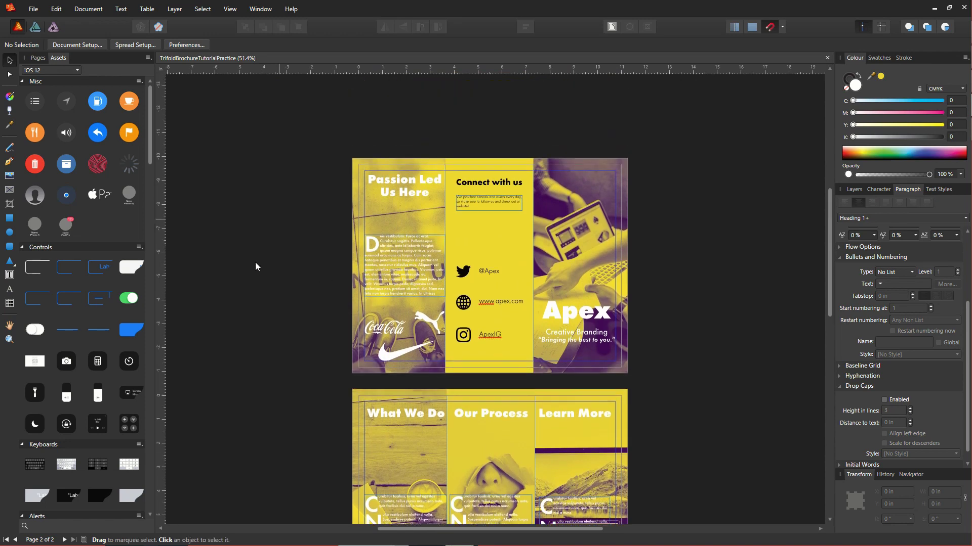
scroll(304, 294, "down", 3)
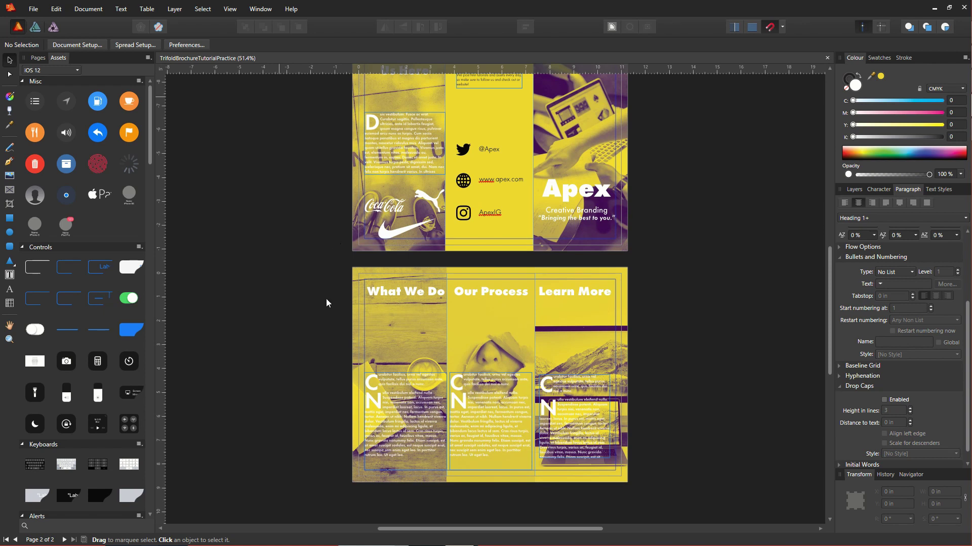
scroll(307, 260, "up", 2)
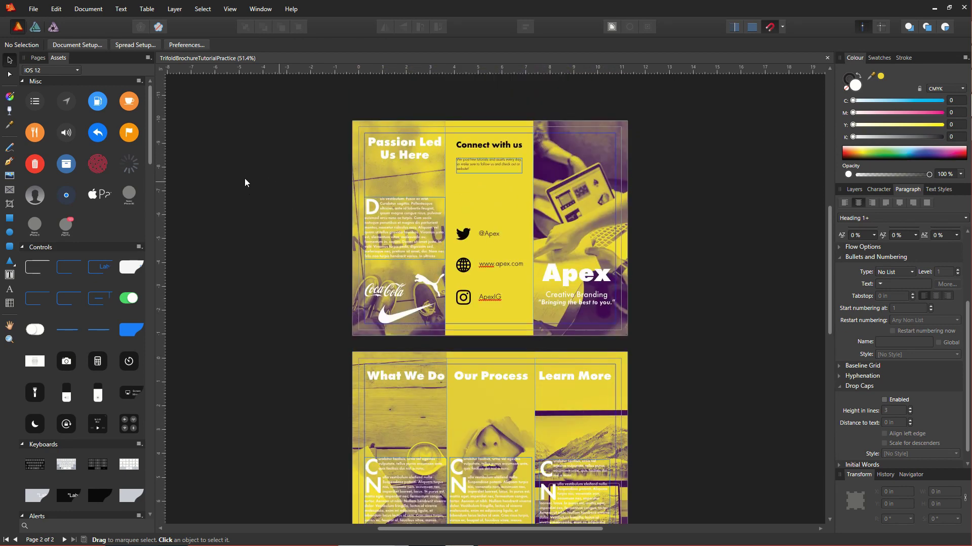
scroll(277, 302, "down", 5)
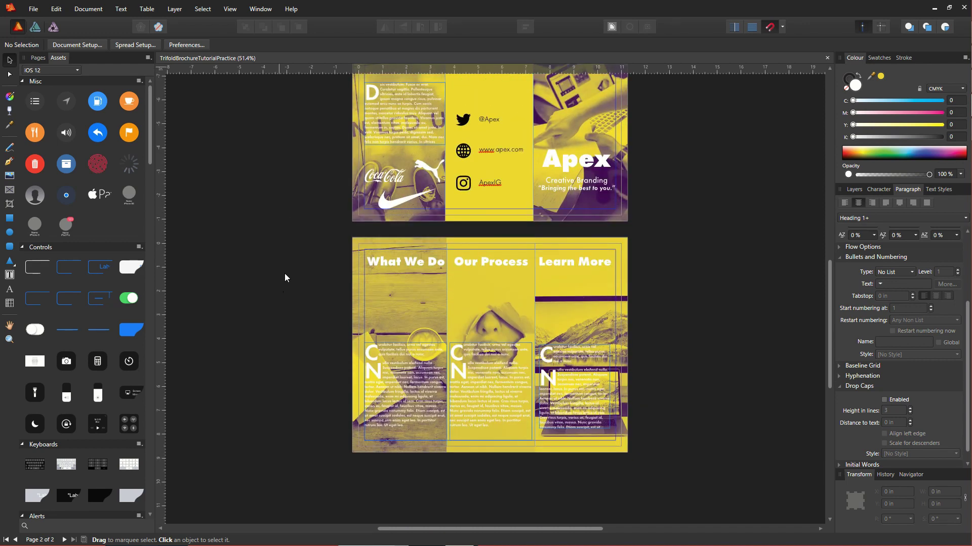
scroll(247, 227, "up", 6)
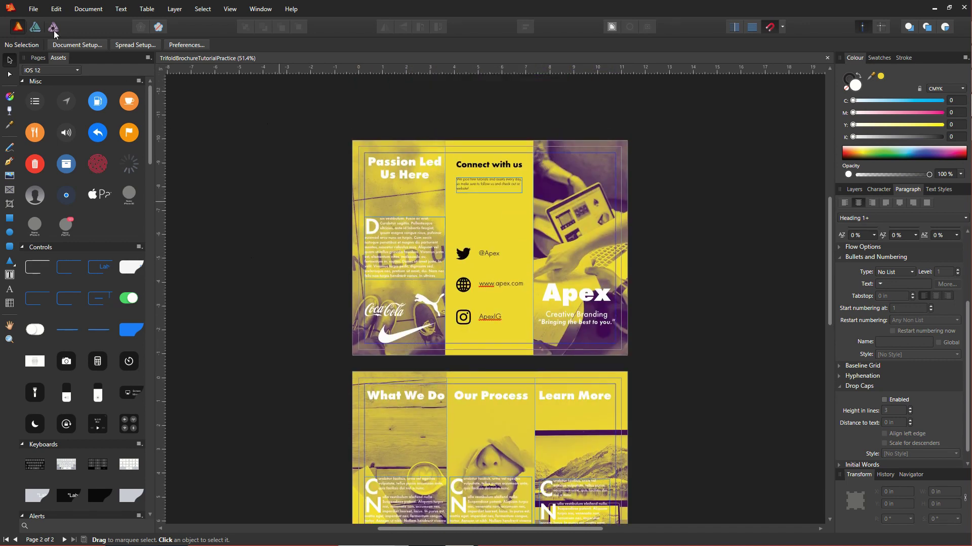
left_click(39, 11)
left_click(41, 32)
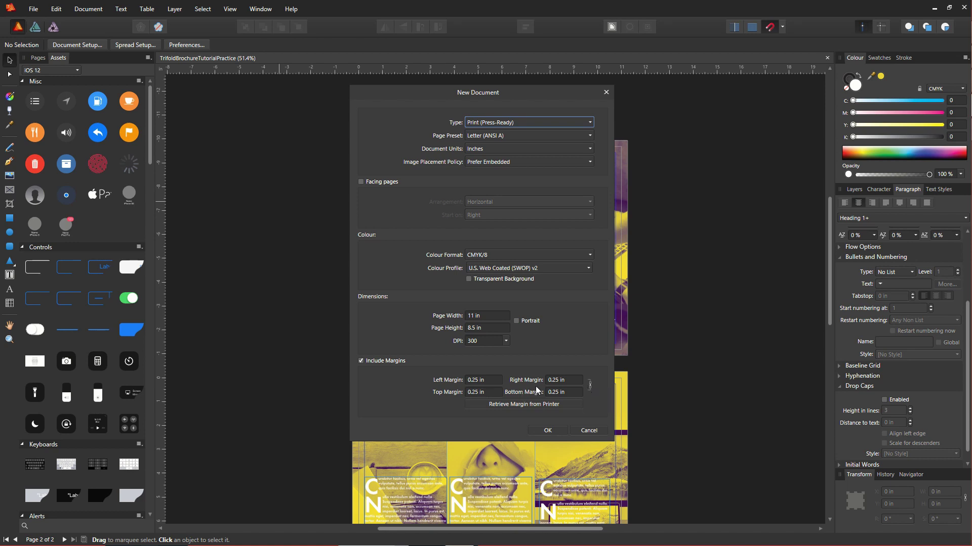
Step: Set the page margins to 0.25 in and create the document
left_click(473, 381)
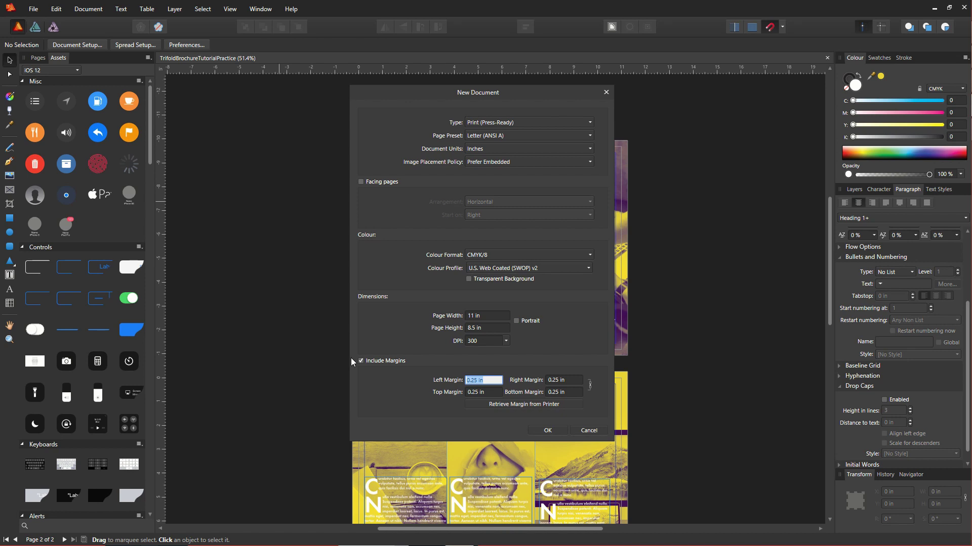
key("BackSpace")
type(".125")
key("Tab")
type("0.25")
key("Tab")
left_click(547, 430)
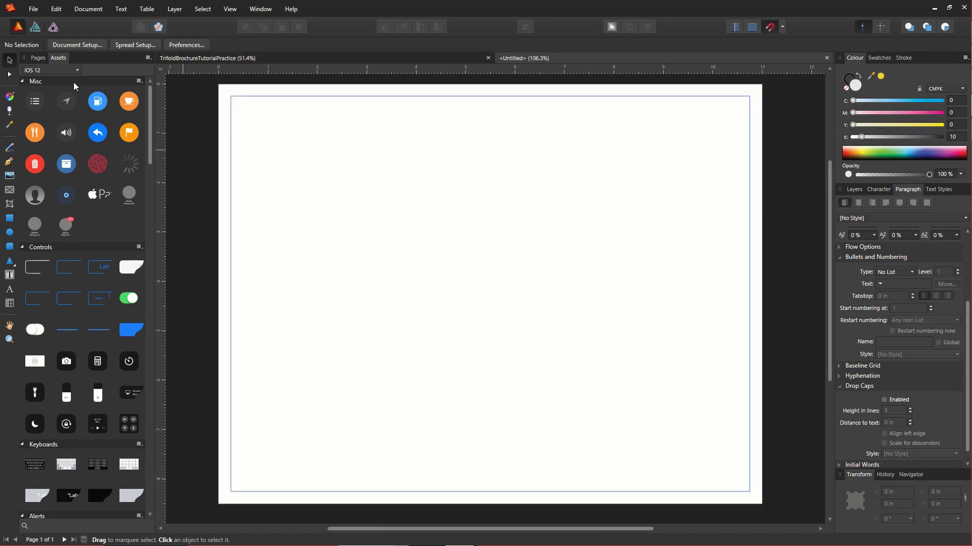
Step: Add one blank page after page 1 from the Pages panel, giving two pages
left_click(38, 58)
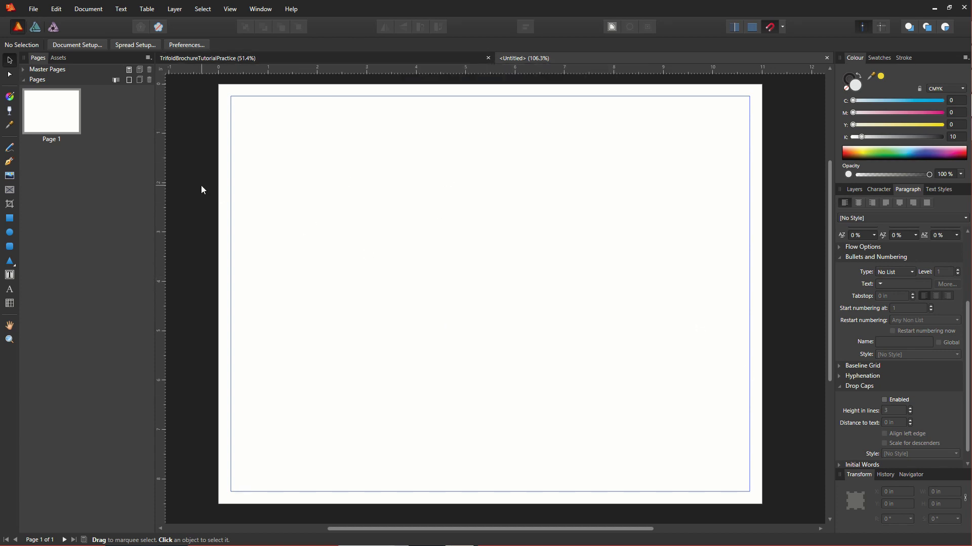
left_click(128, 80)
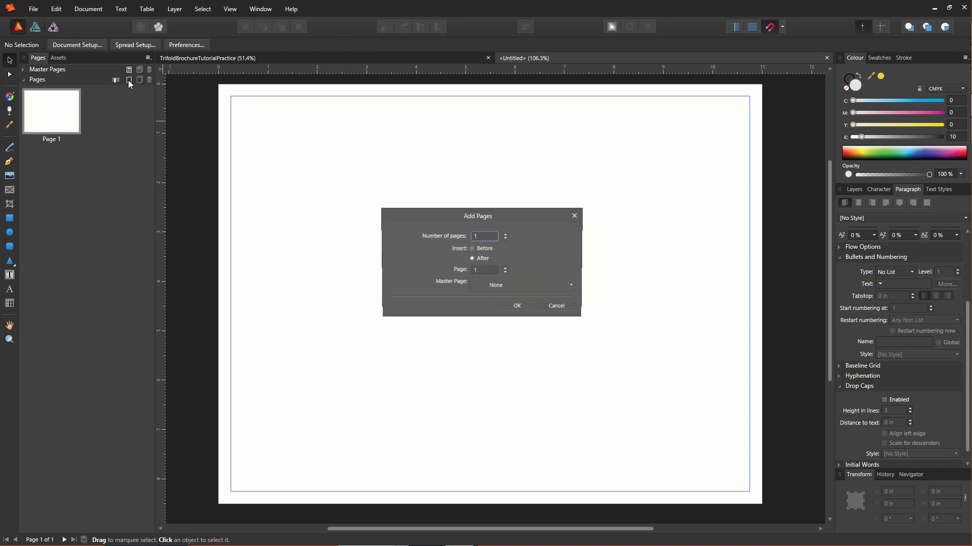
left_click(510, 306)
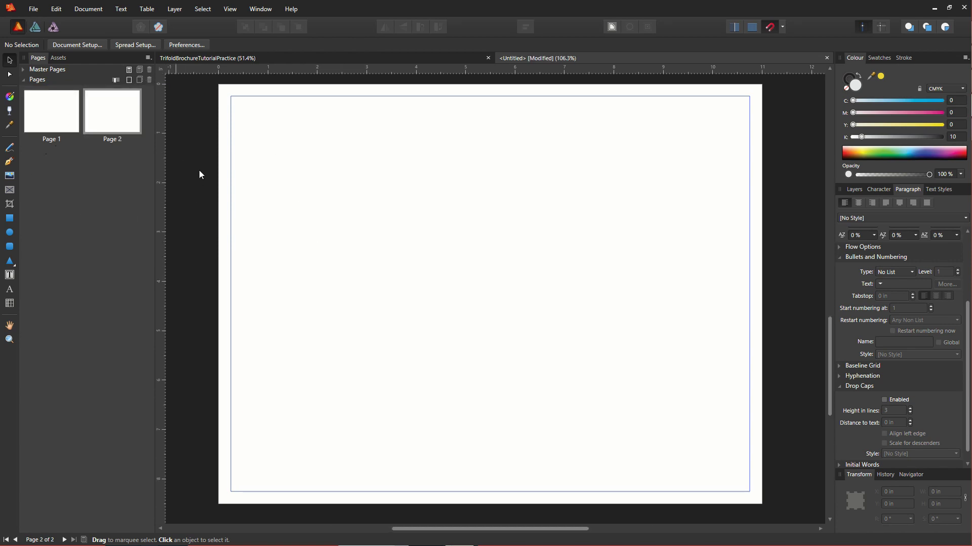
scroll(406, 341, "down", 5)
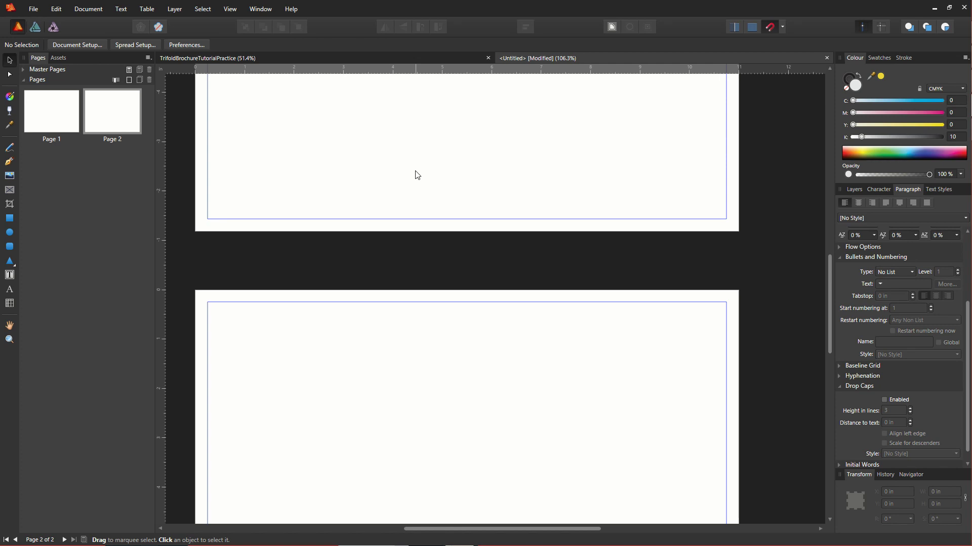
scroll(415, 176, "up", 8)
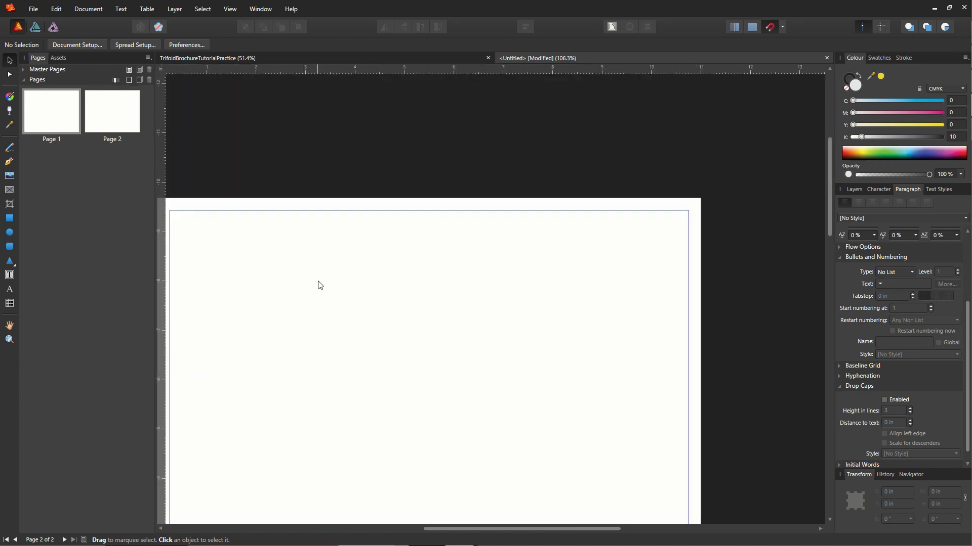
scroll(320, 286, "down", 2)
scroll(386, 271, "down", 2)
scroll(345, 202, "up", 2)
scroll(354, 271, "left", 2)
scroll(400, 240, "down", 2)
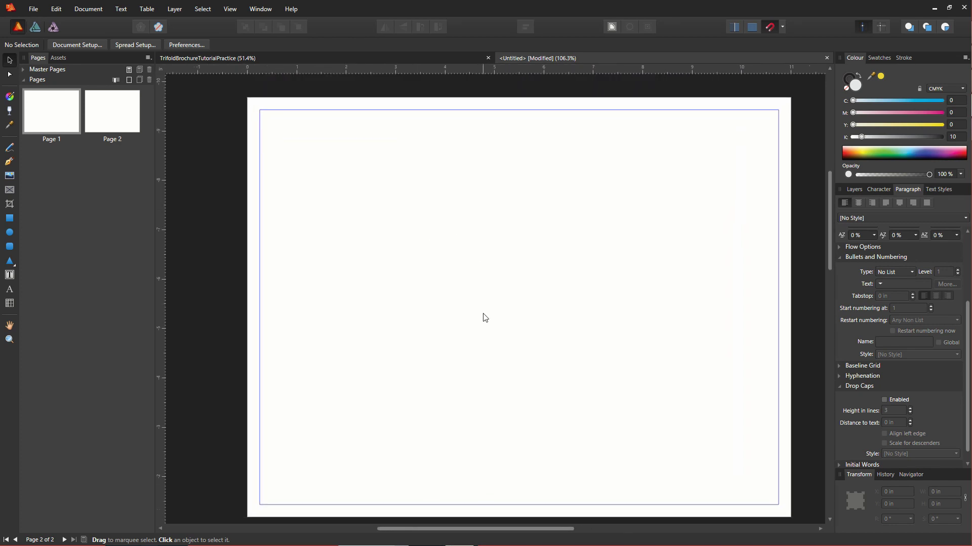
scroll(506, 228, "down", 1)
scroll(588, 177, "up", 2)
scroll(565, 208, "right", 1)
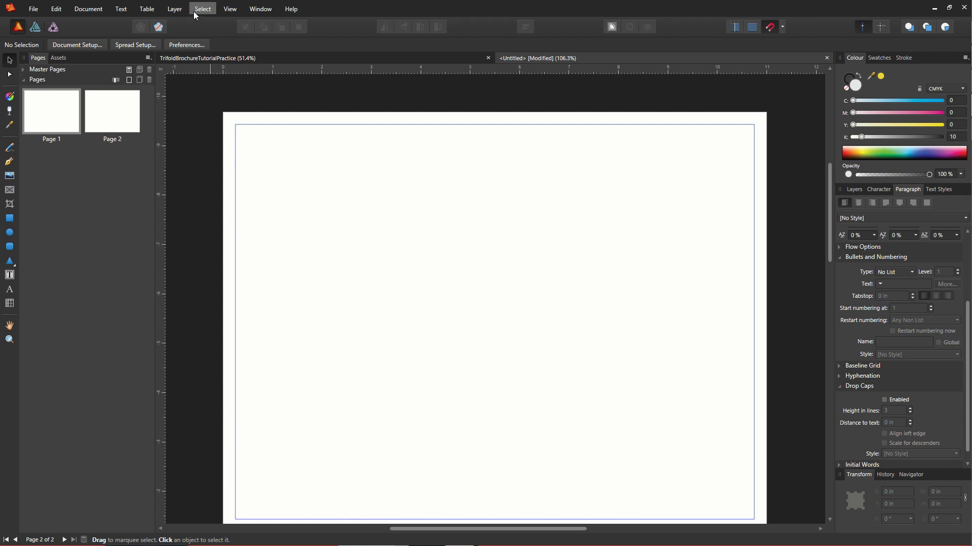
Step: Add a vertical guide at 3.625 in, checking the finished brochure for reference
left_click(229, 9)
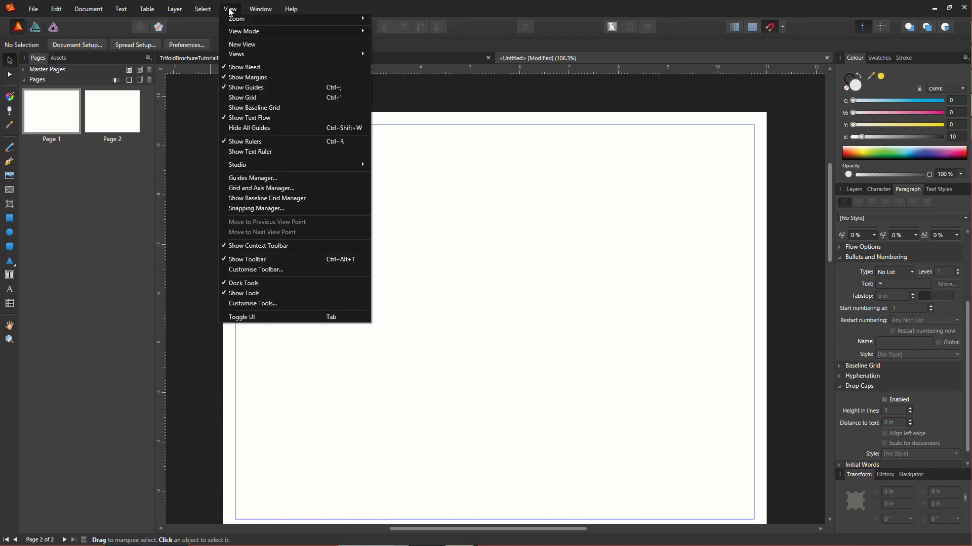
left_click(247, 180)
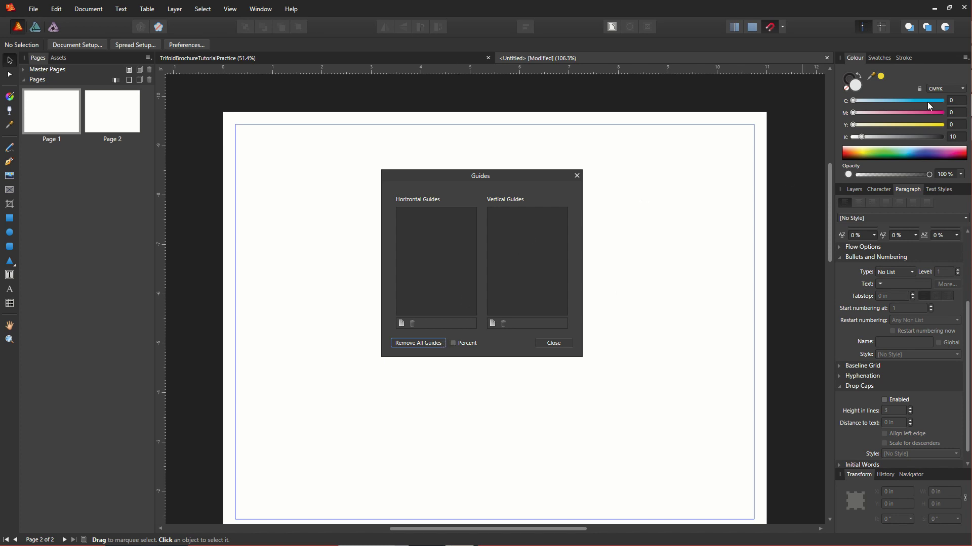
left_click(318, 60)
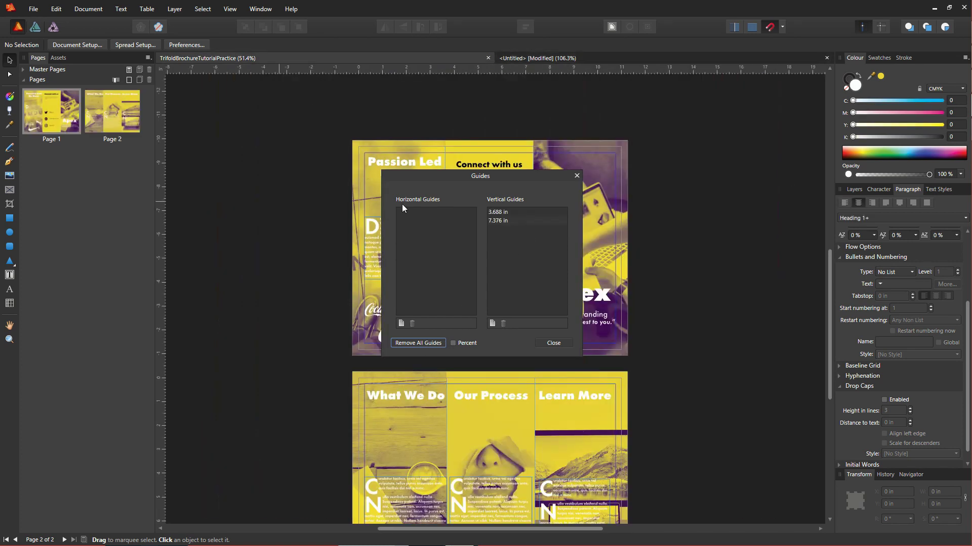
scroll(351, 190, "up", 1)
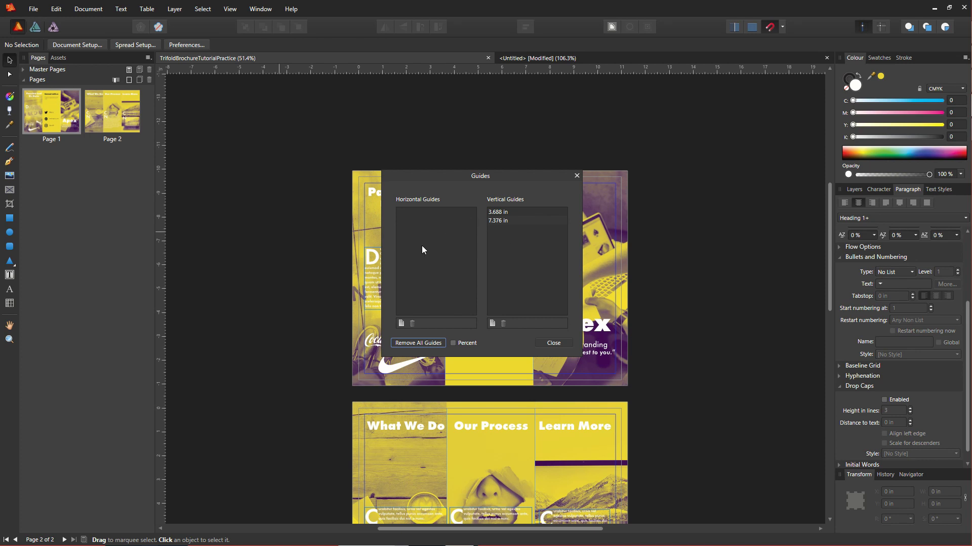
left_click(541, 60)
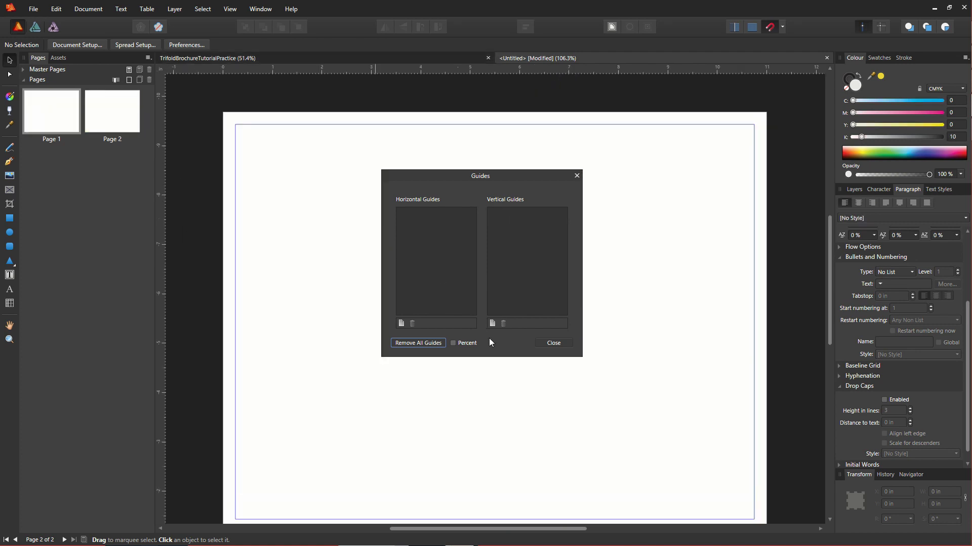
left_click(492, 324)
double_click(499, 212)
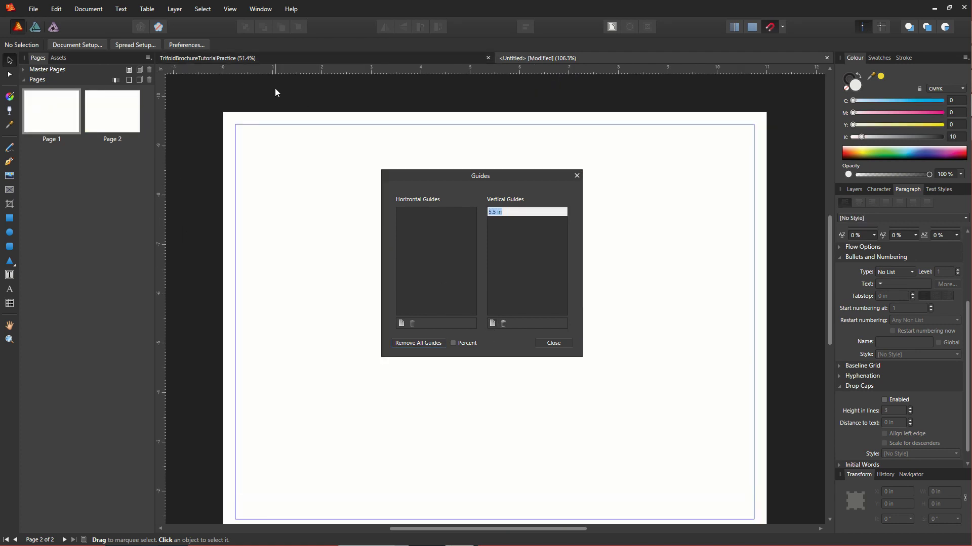
key("BackSpace")
type("3.625")
key("Return")
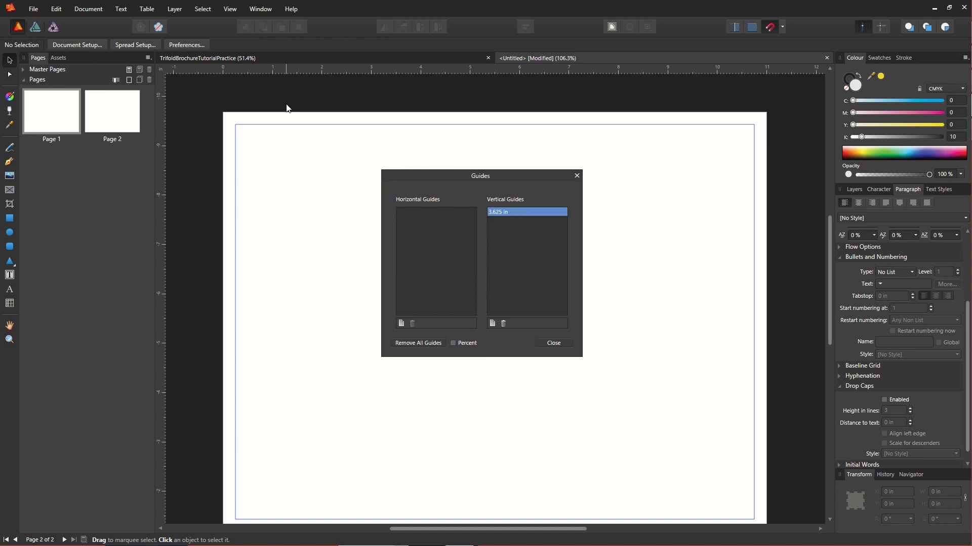
Step: Compare with the brochure's guides, then add a second vertical guide at 7.313 in
left_click(277, 59)
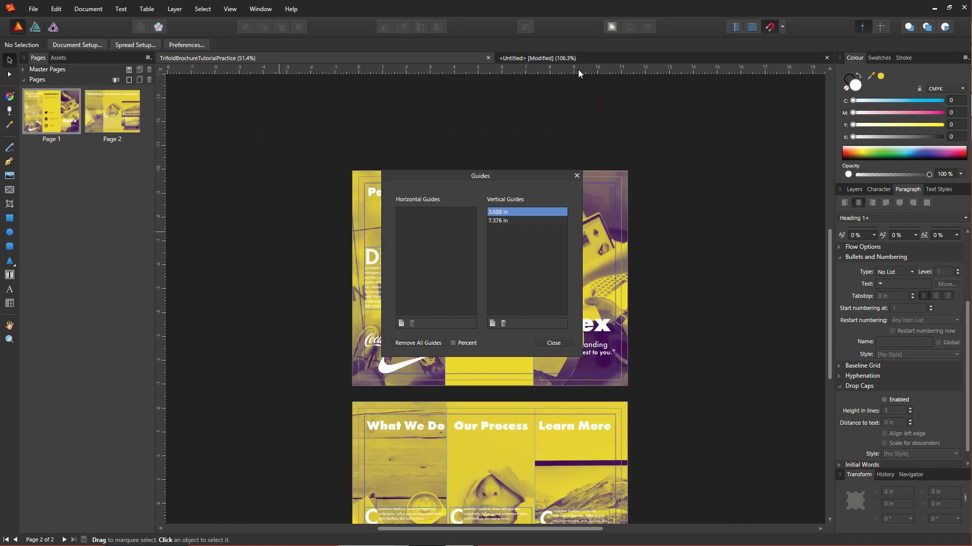
left_click(576, 175)
scroll(480, 269, "up", 3)
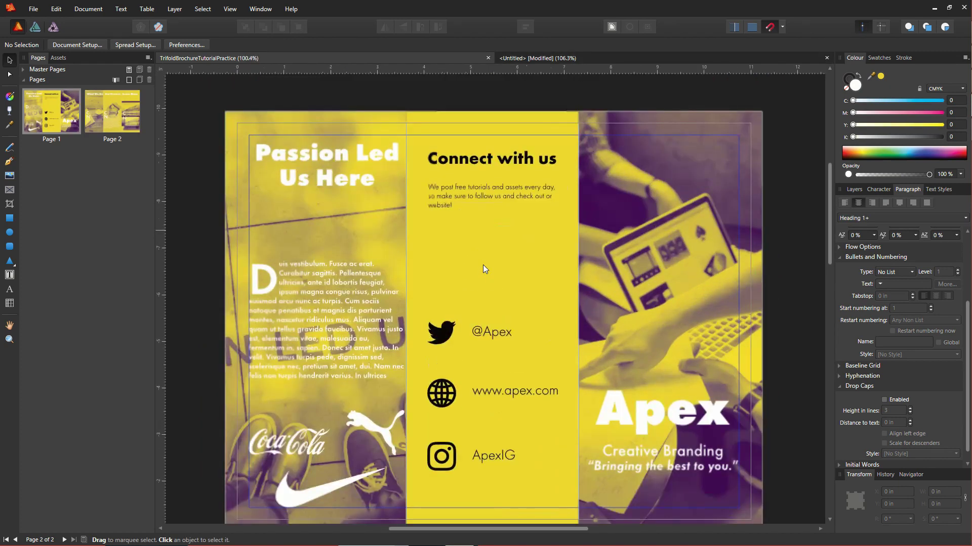
left_click_drag(494, 242, 491, 215)
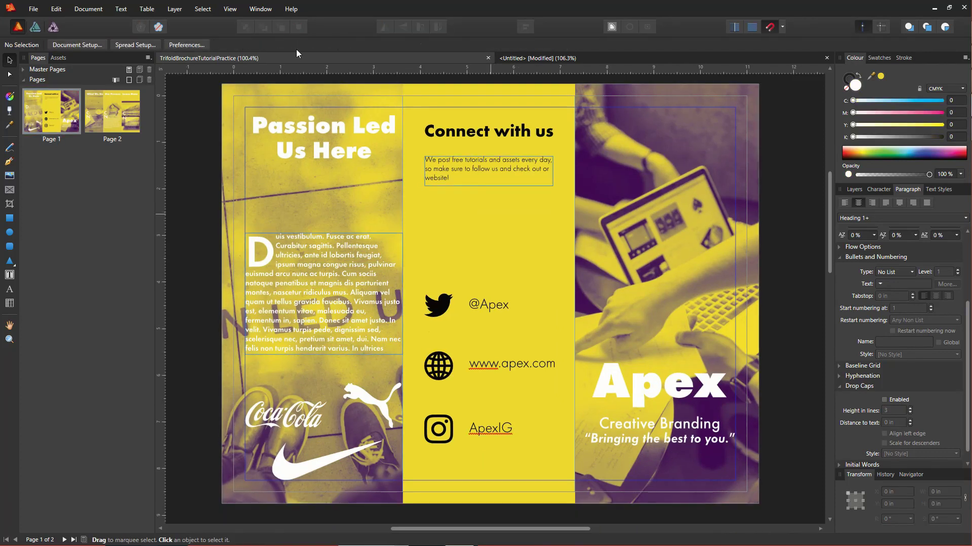
left_click(230, 9)
left_click(263, 181)
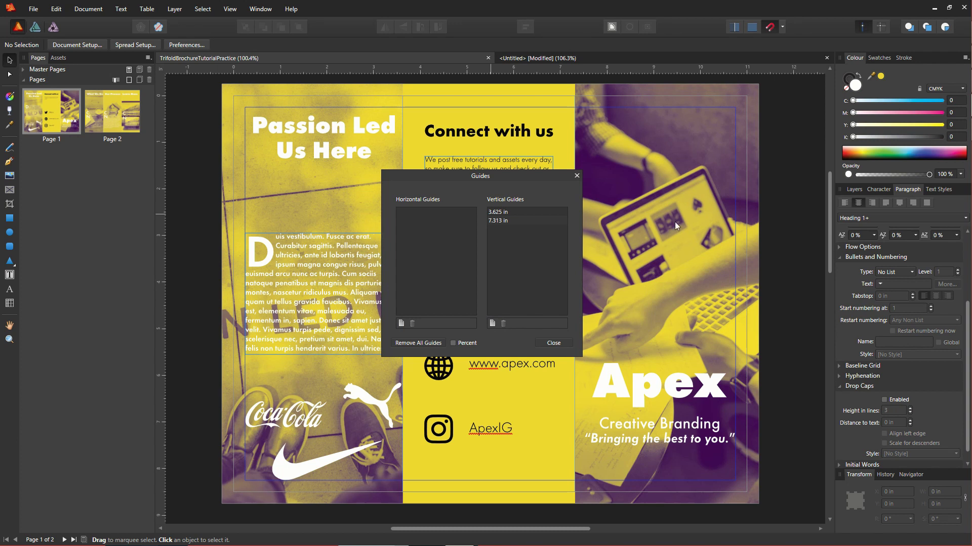
left_click(550, 59)
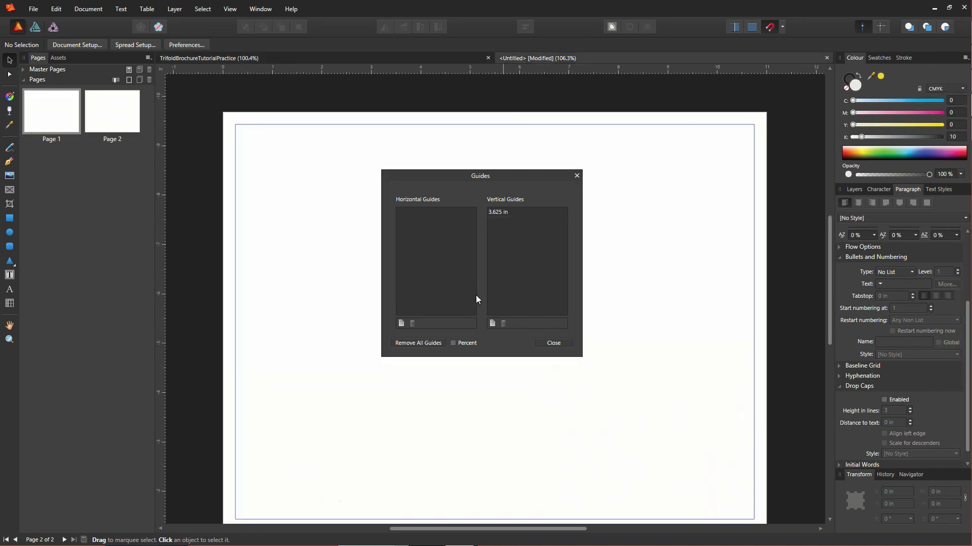
left_click(492, 323)
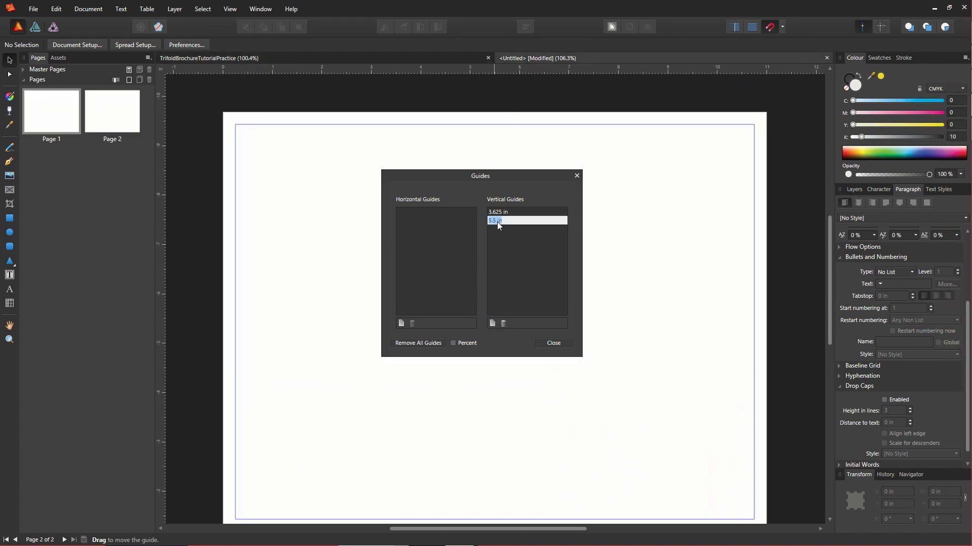
type("7.313")
key("Return")
left_click(555, 344)
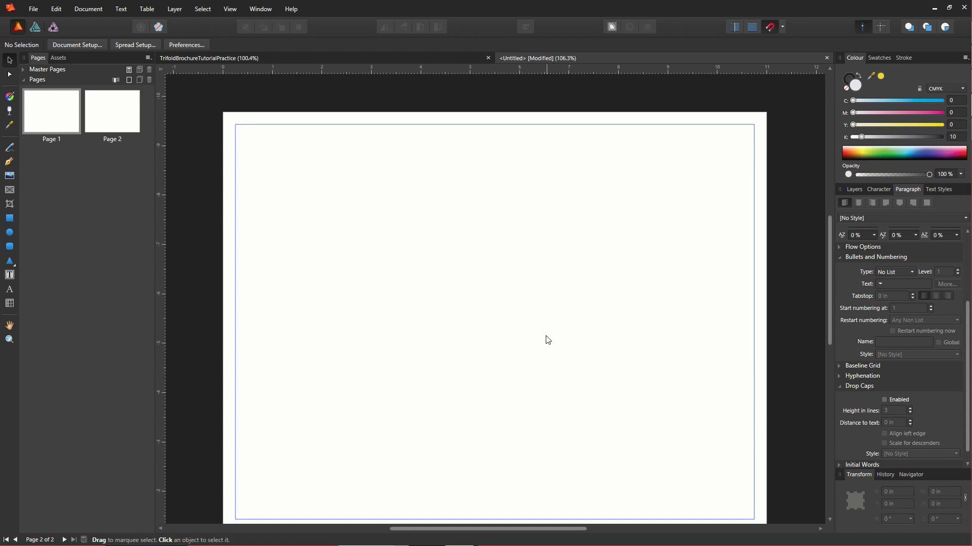
Step: Remove all guides from page 2 through the Guides Manager
scroll(540, 338, "down", 3)
scroll(540, 341, "up", 4)
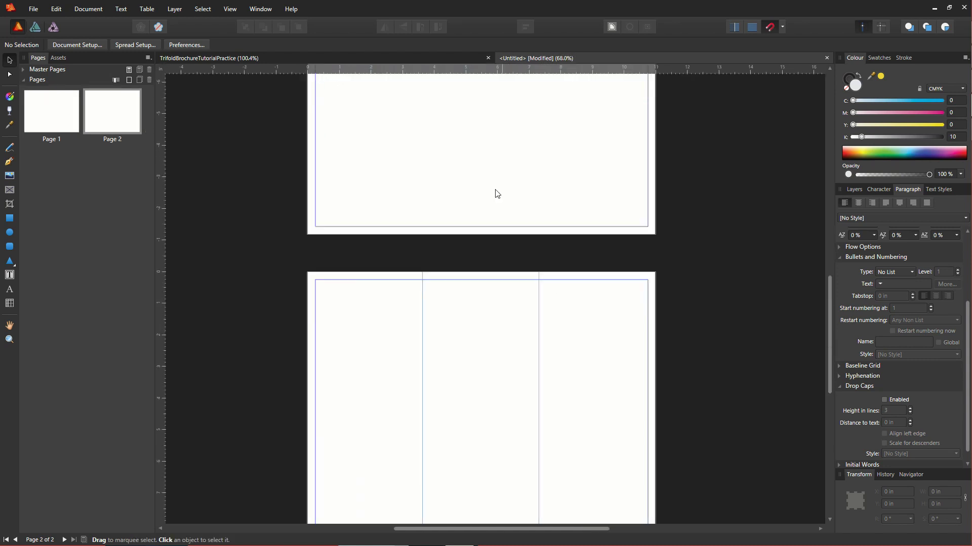
left_click(229, 9)
left_click(271, 179)
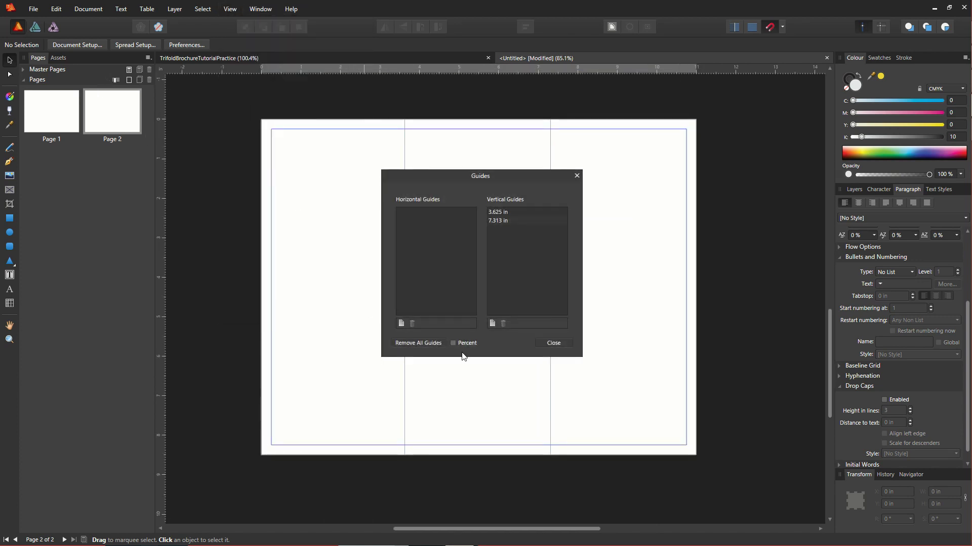
left_click(424, 347)
left_click(557, 344)
Step: On page 1, add a vertical guide at 3.625 in
left_click(66, 121)
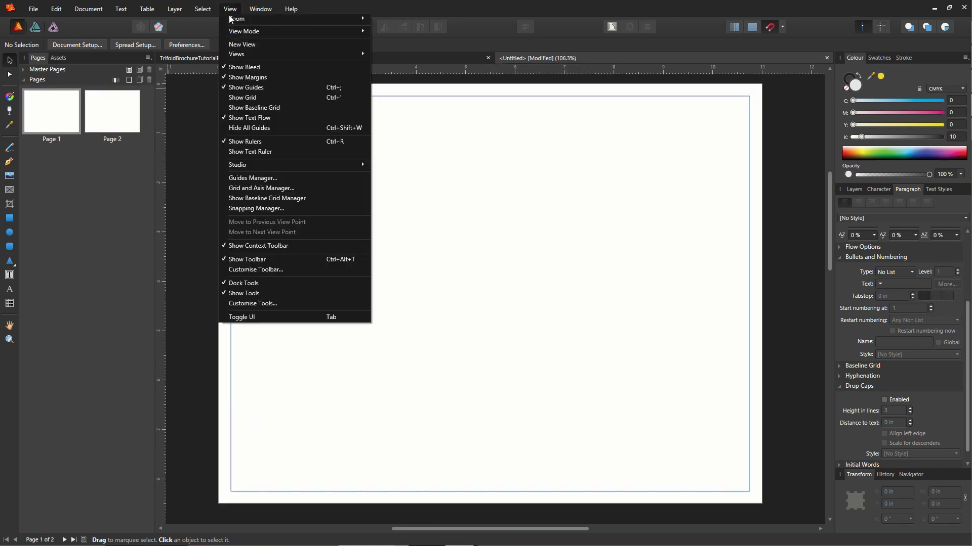
left_click(266, 178)
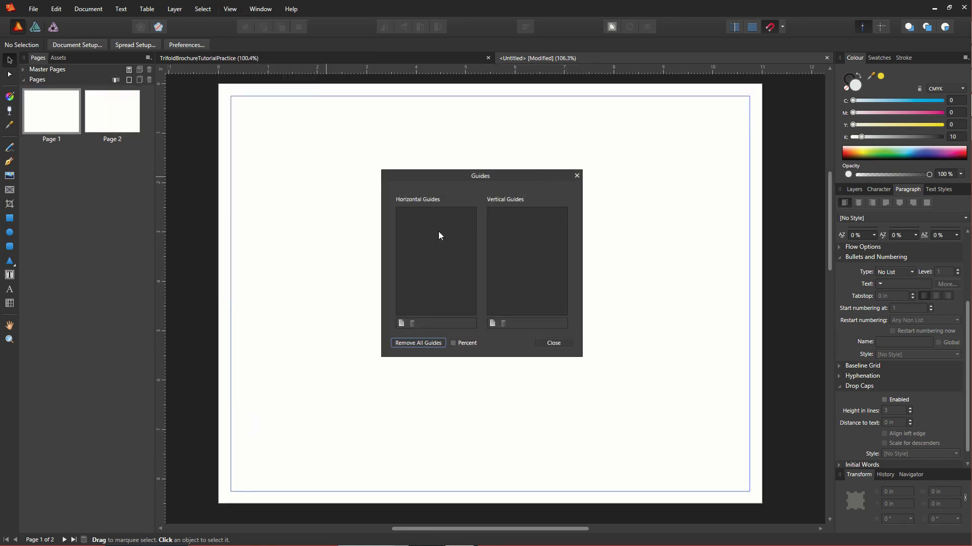
left_click(490, 324)
double_click(503, 212)
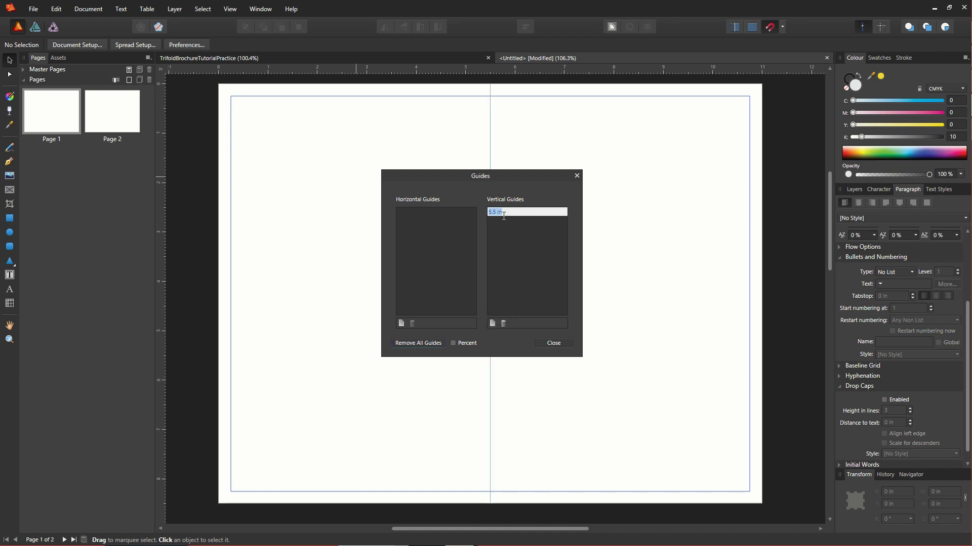
type("3.625")
key("Return")
Step: Add a second page-1 vertical guide at 7.313 in
left_click(492, 324)
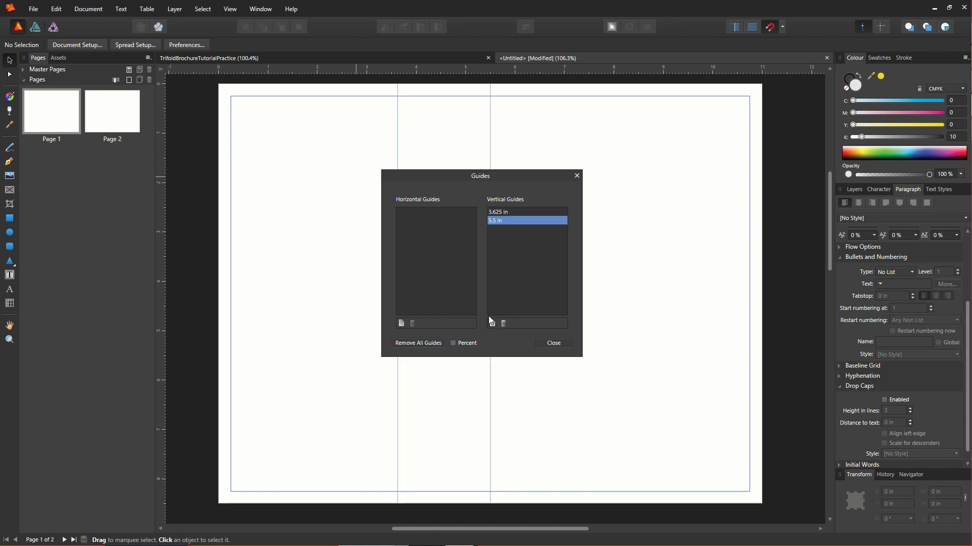
double_click(489, 221)
type("7")
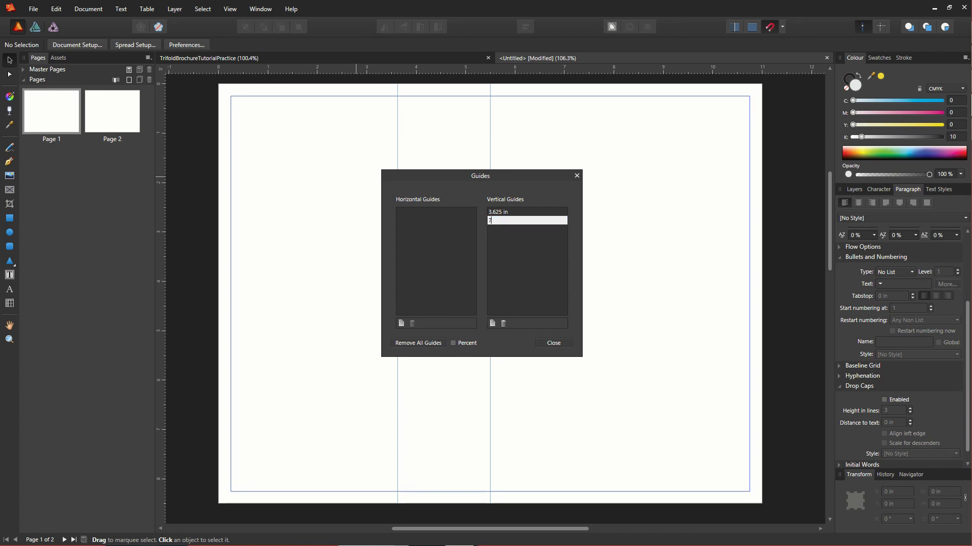
type(".313")
key("Return")
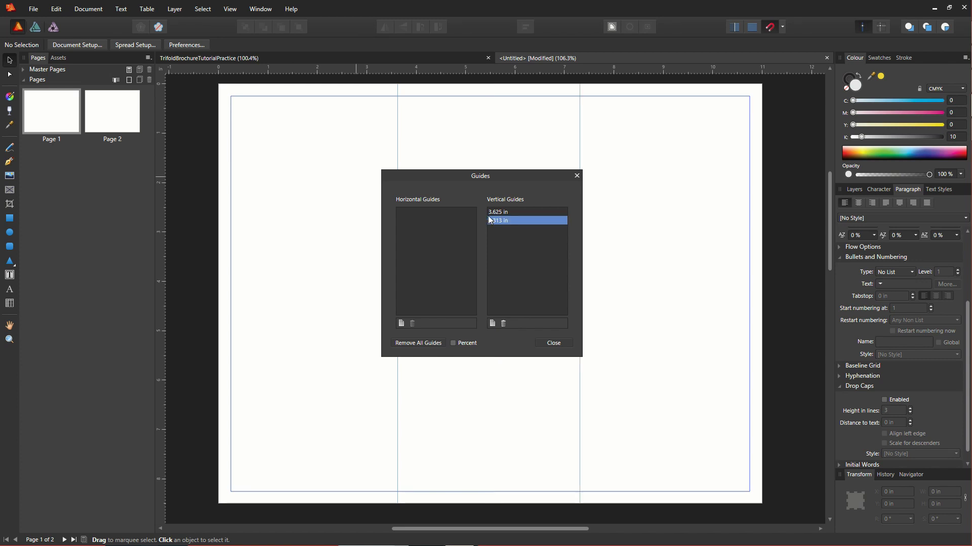
left_click(553, 343)
scroll(403, 278, "up", 3)
scroll(423, 405, "down", 2)
scroll(530, 271, "down", 3)
scroll(503, 310, "up", 3)
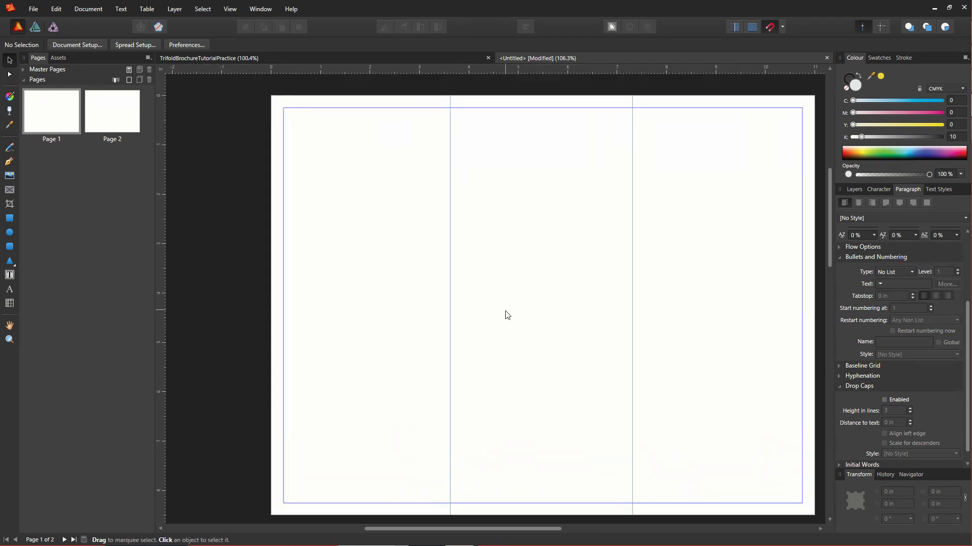
scroll(490, 339, "down", 2)
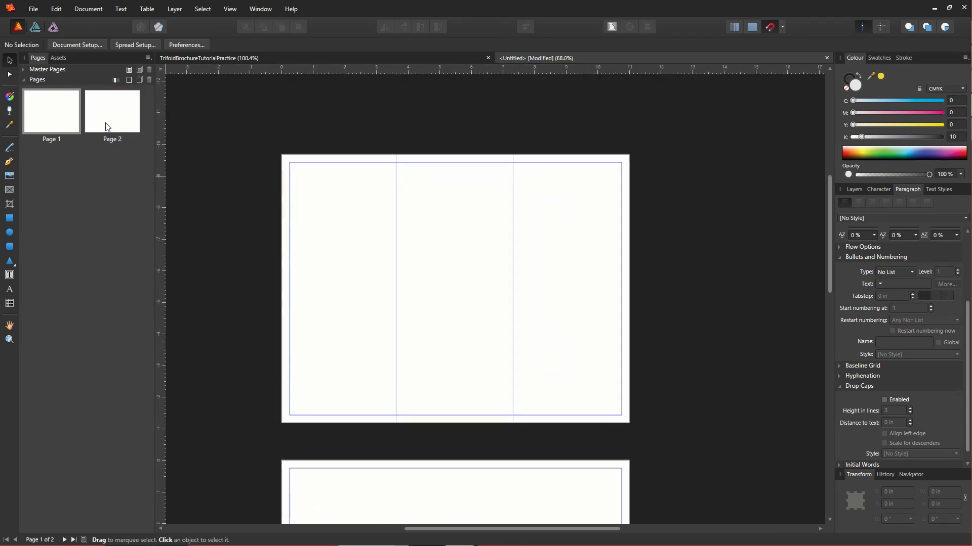
Step: On page 2, add a vertical guide at 3.688 in
double_click(106, 122)
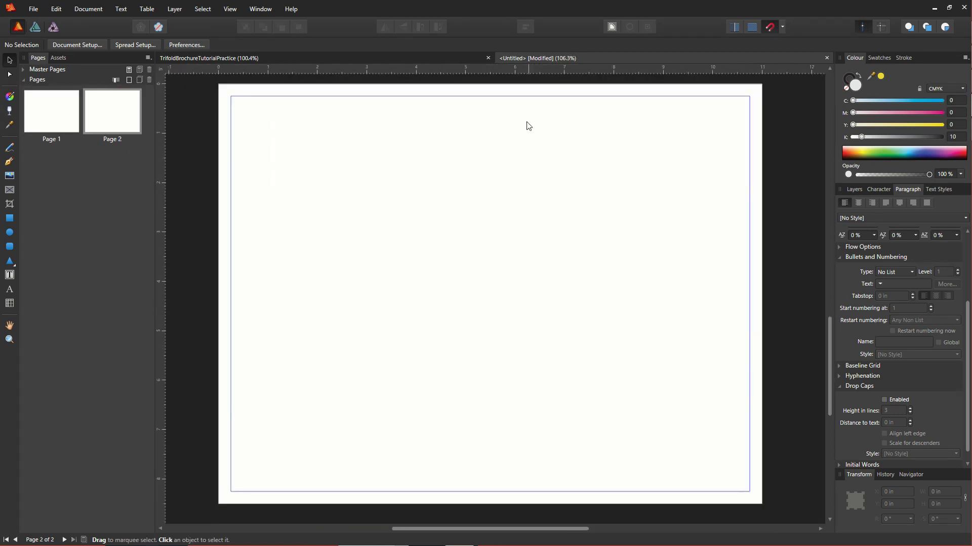
left_click(229, 10)
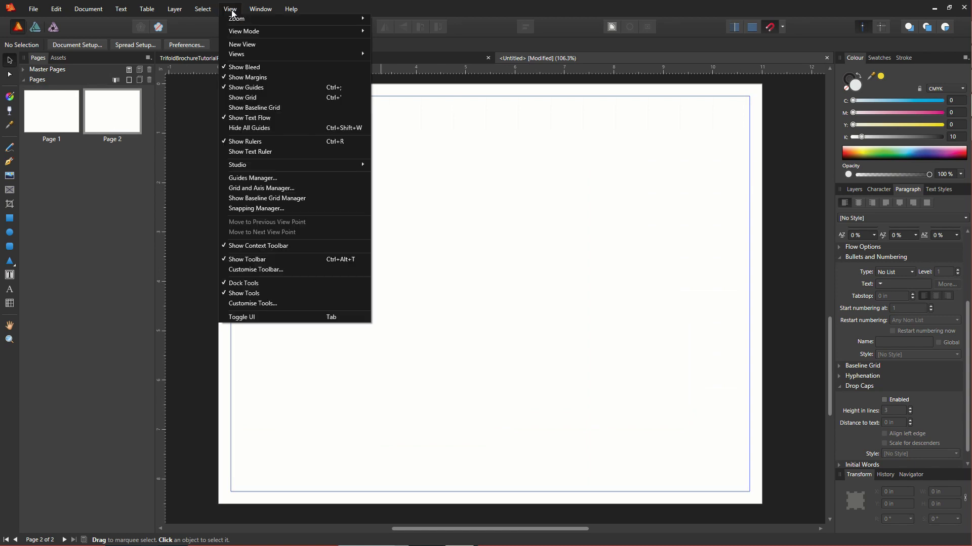
left_click(259, 177)
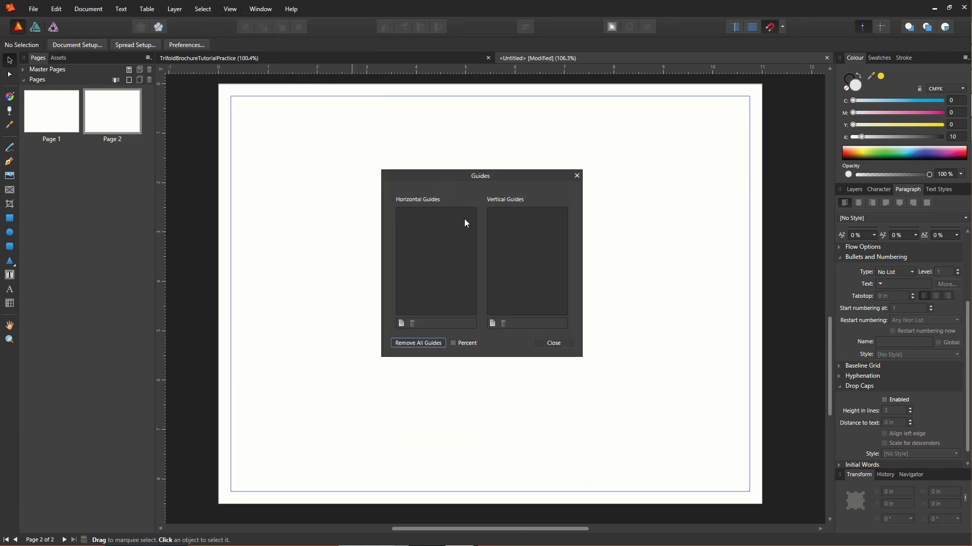
left_click(492, 324)
double_click(500, 217)
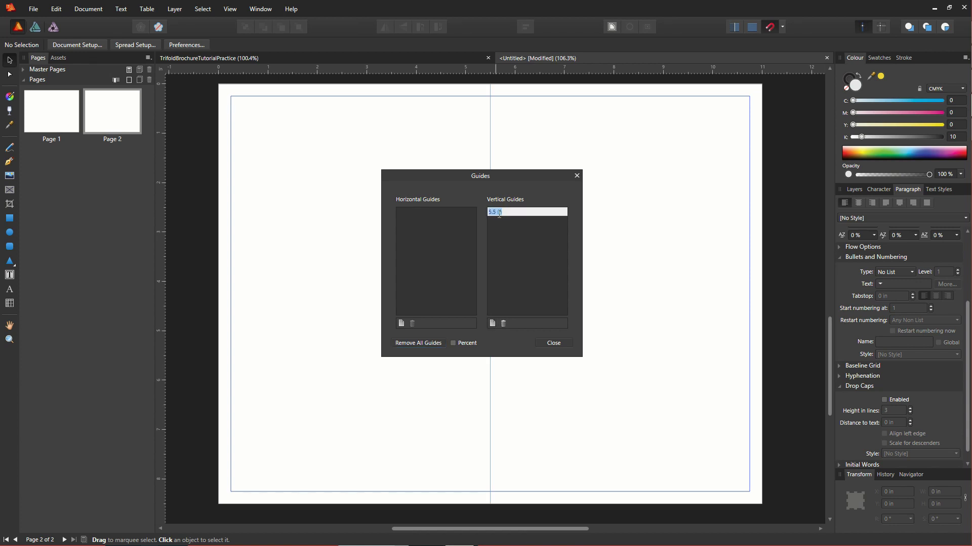
type("3.688")
key("Return")
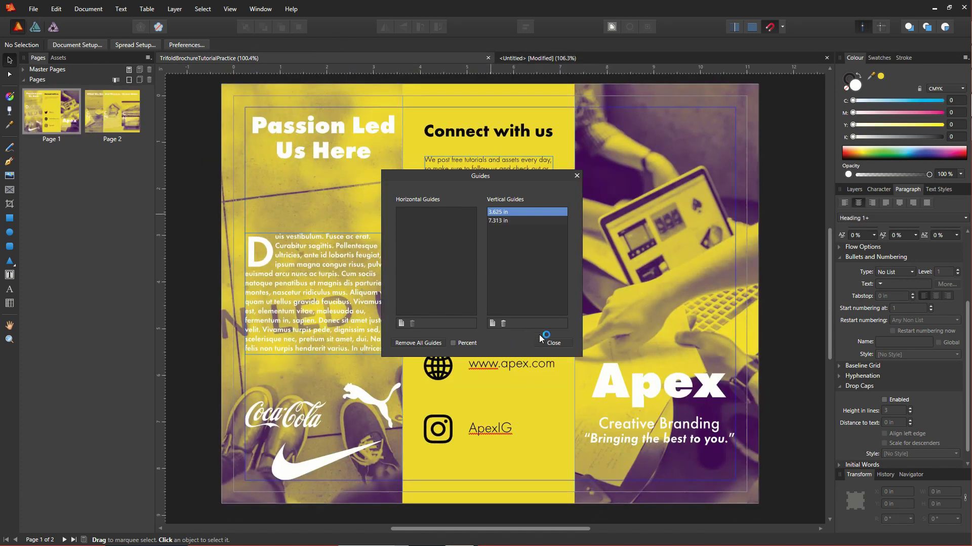
left_click(552, 342)
Step: Check the brochure's page-2 guides, then add a second vertical guide at 7.376 in
scroll(506, 374, "down", 4)
left_click(101, 119)
left_click(230, 8)
left_click(259, 178)
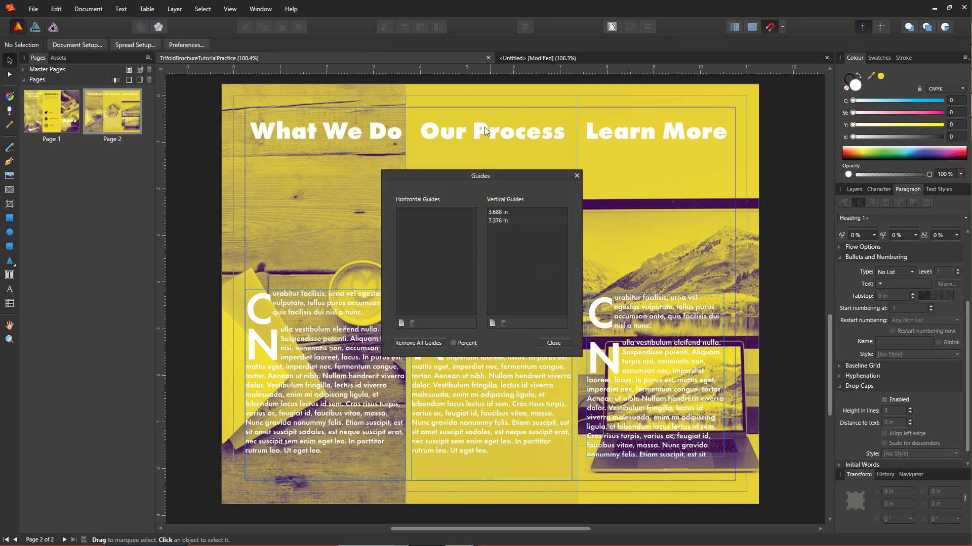
left_click(564, 57)
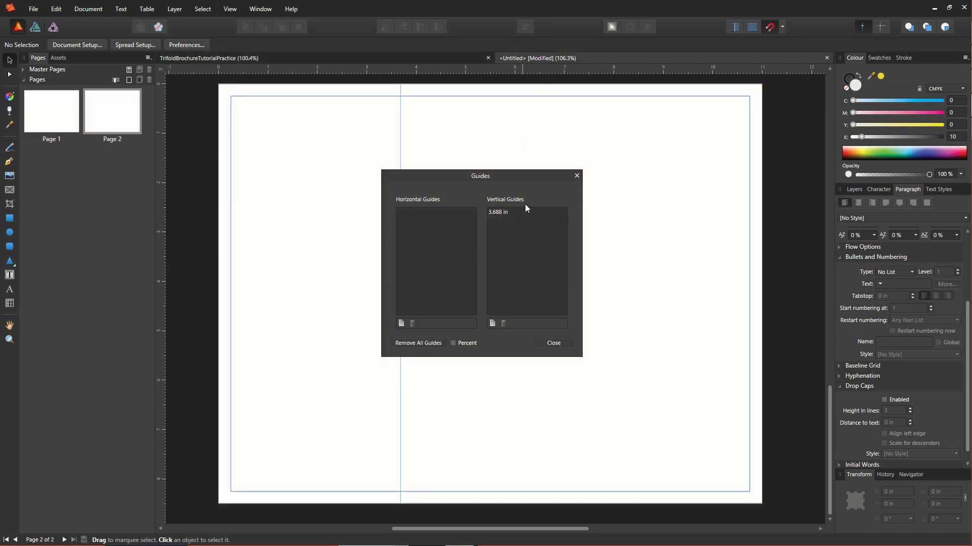
left_click(492, 322)
double_click(493, 221)
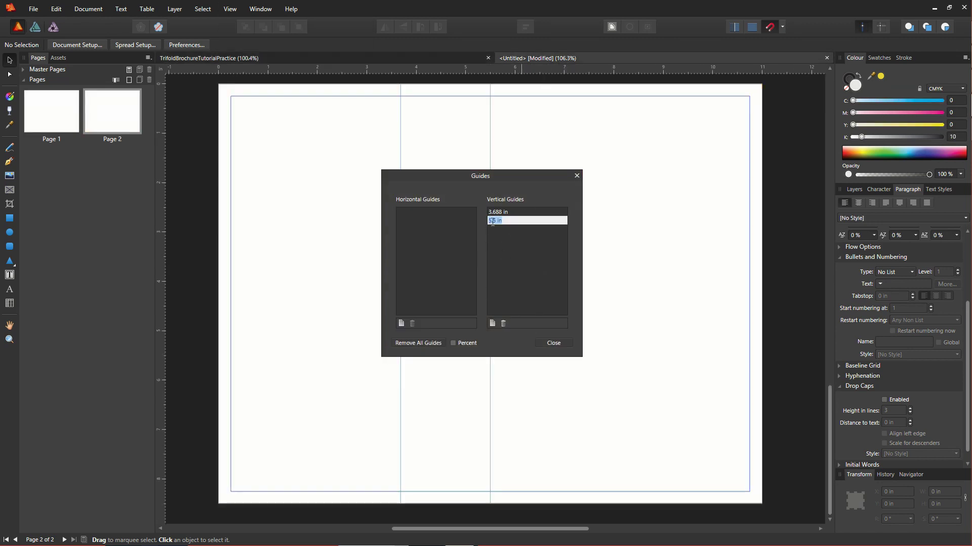
type("7.376")
key("Return")
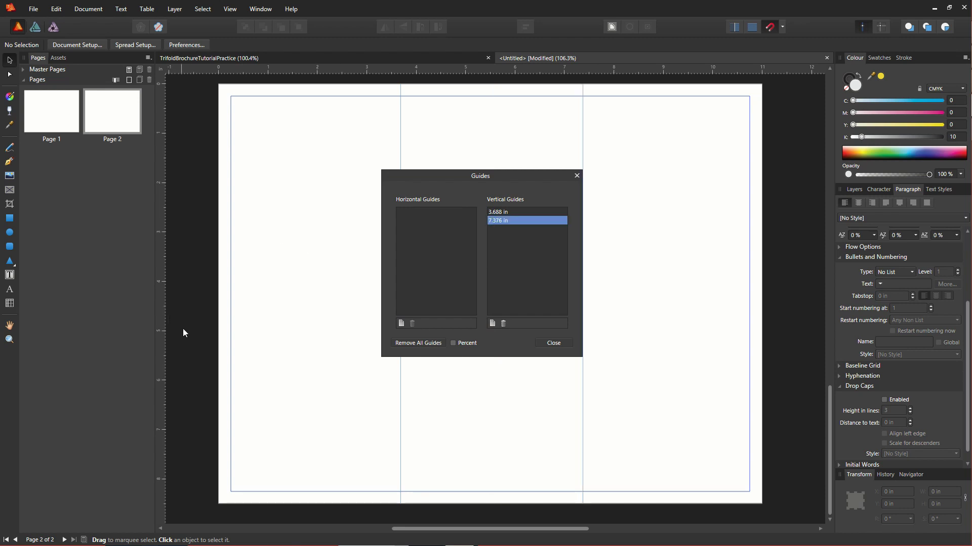
left_click(548, 342)
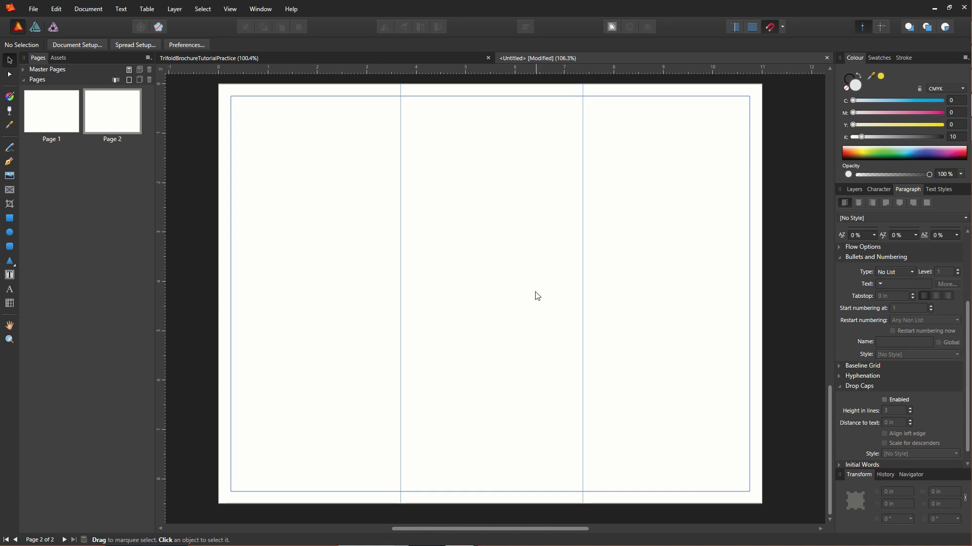
Step: Fit page 1 in the window and give the document a 0.25 in bleed on all sides
left_click_drag(535, 297, 432, 390)
double_click(61, 129)
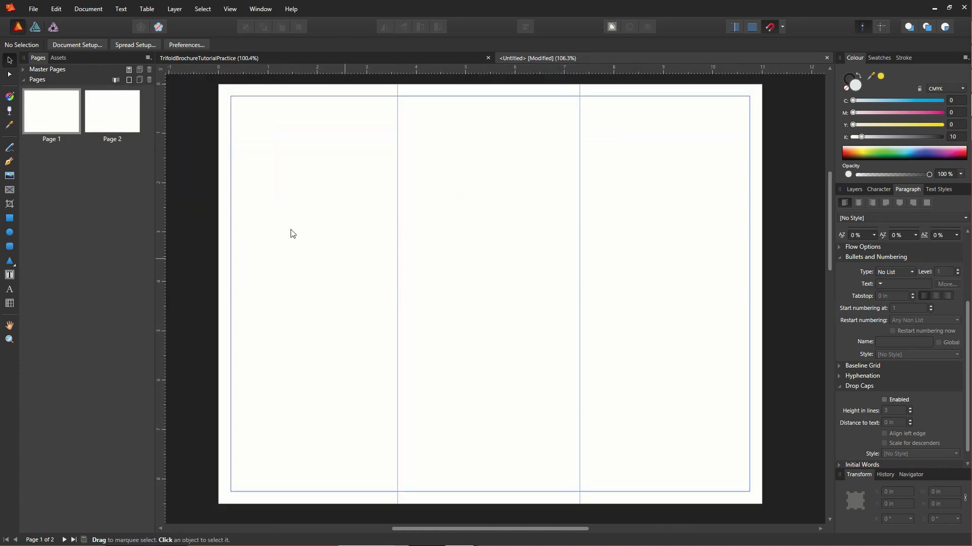
left_click(77, 45)
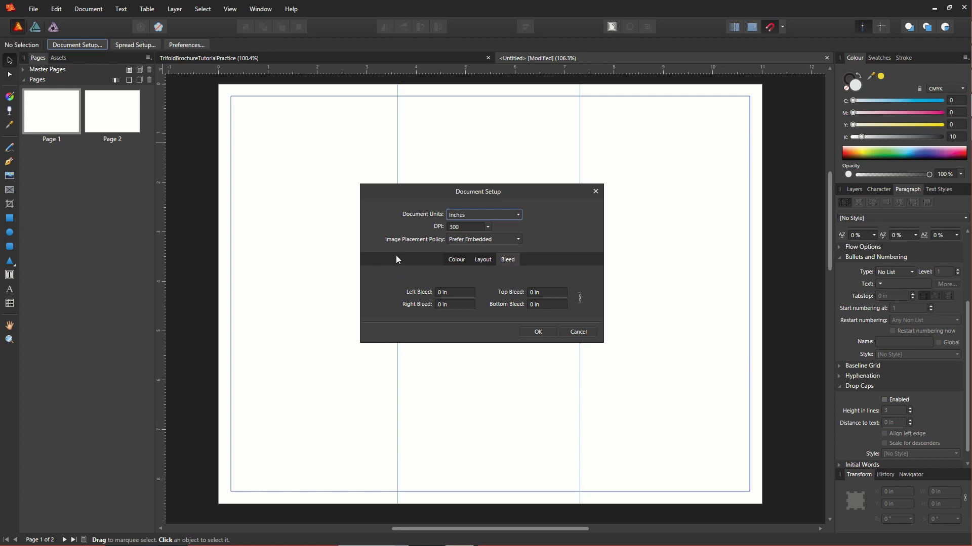
left_click_drag(378, 197, 425, 185)
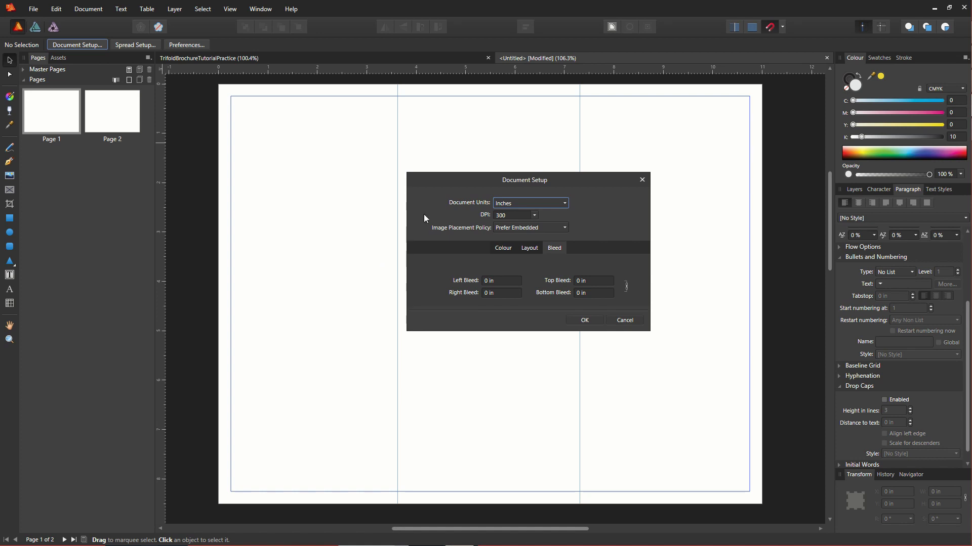
left_click_drag(451, 191, 416, 178)
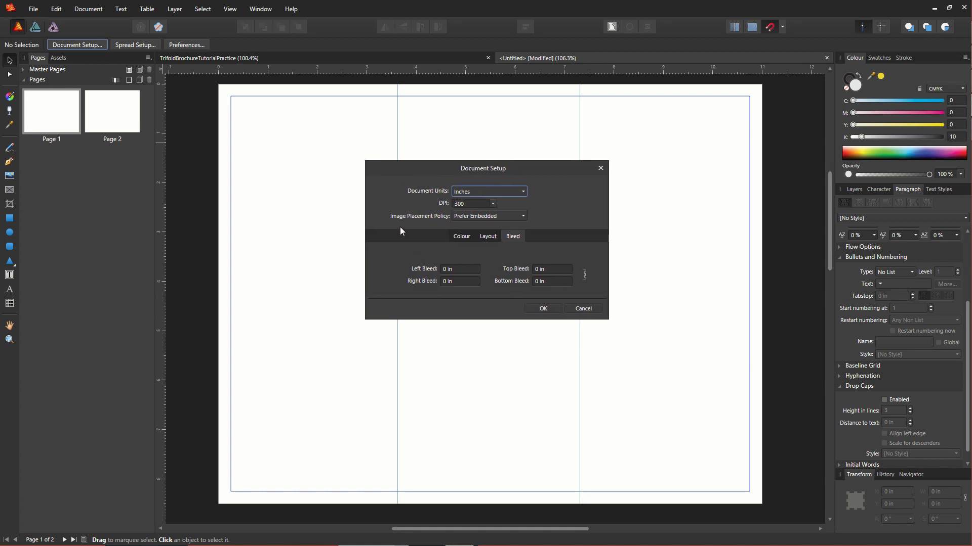
left_click(451, 269)
key("BackSpace")
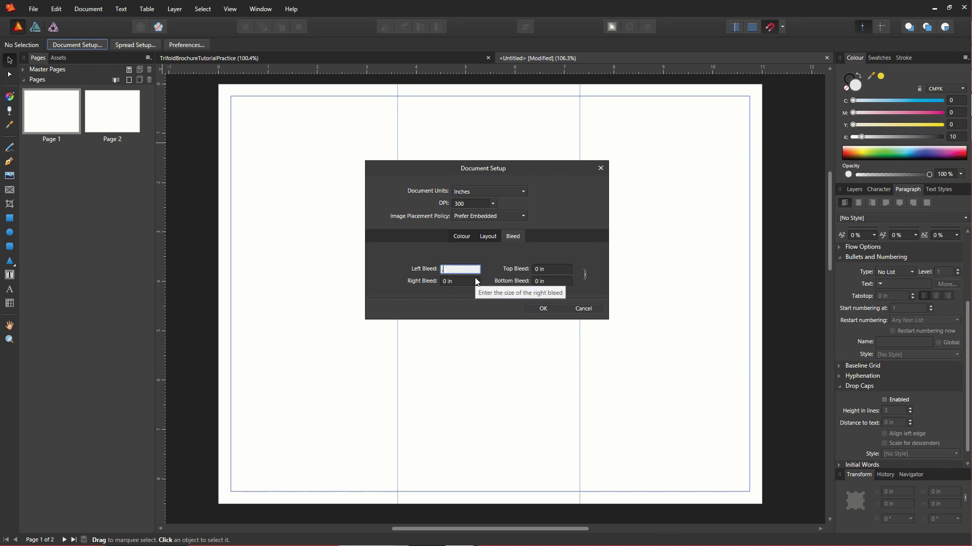
type(".25")
key("Return")
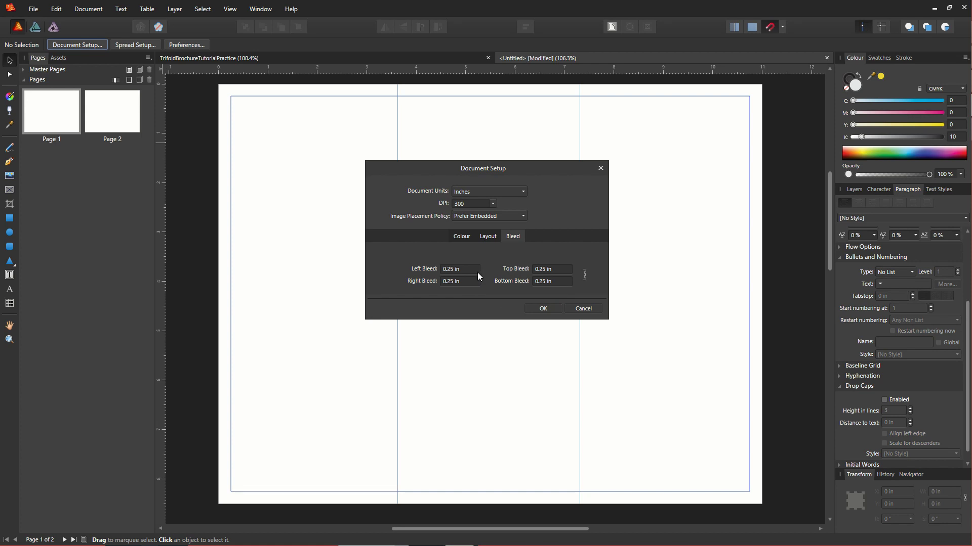
left_click(543, 308)
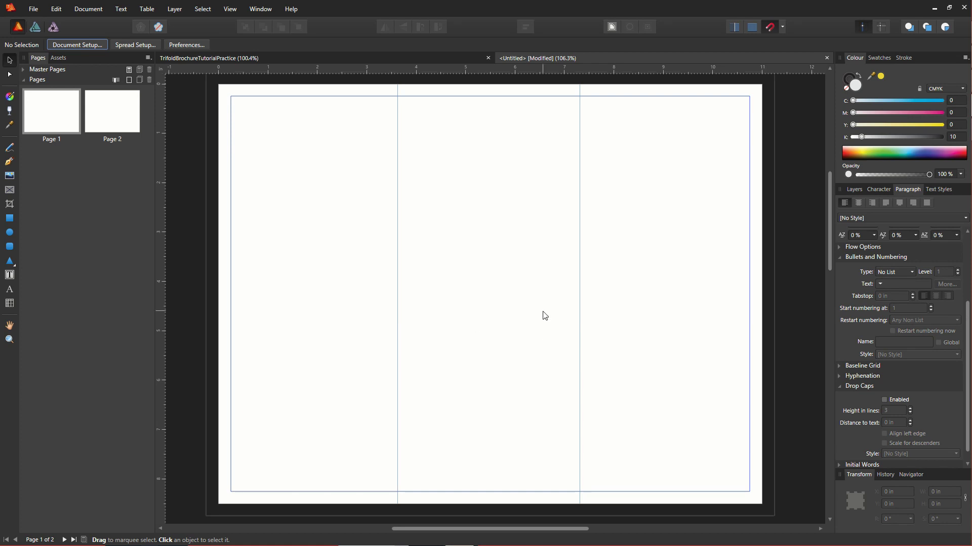
scroll(283, 272, "up", 10)
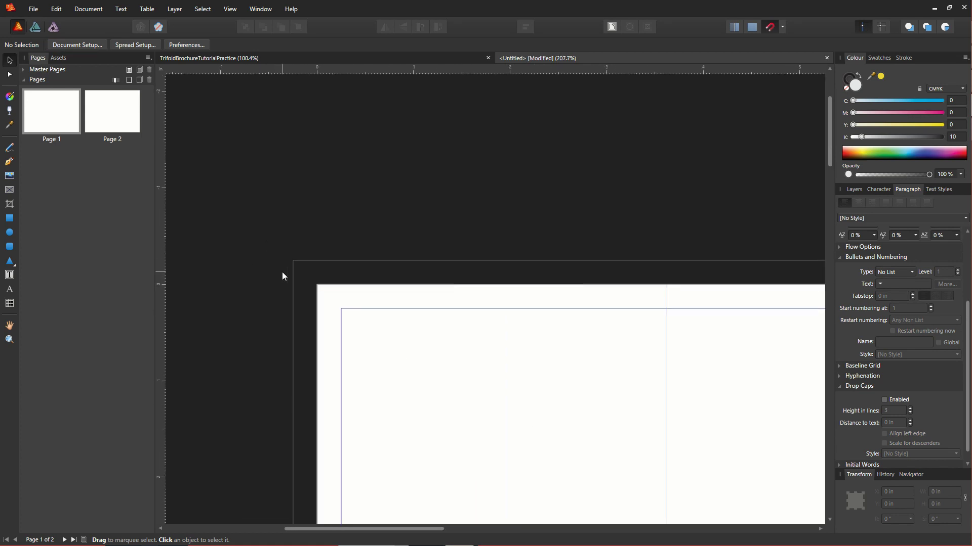
scroll(351, 282, "down", 10)
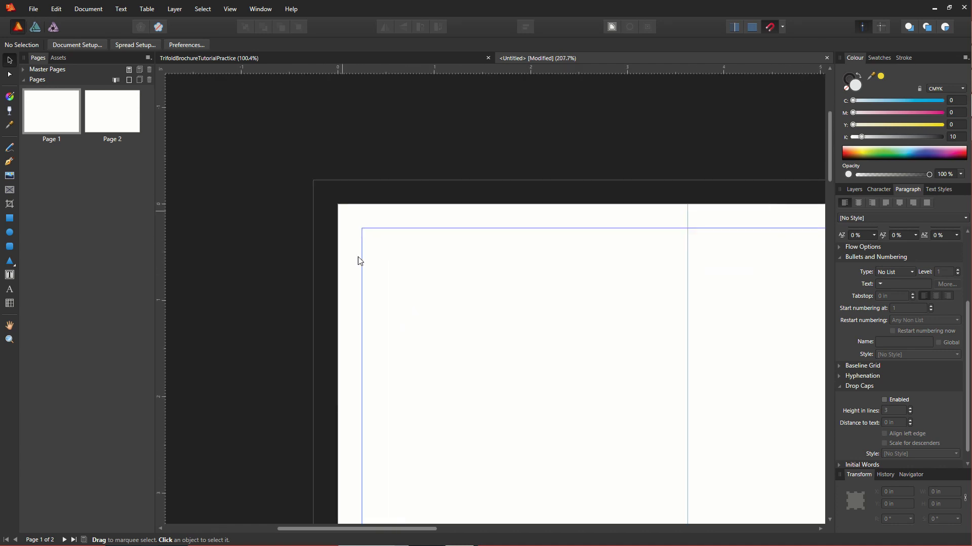
scroll(549, 331, "up", 5)
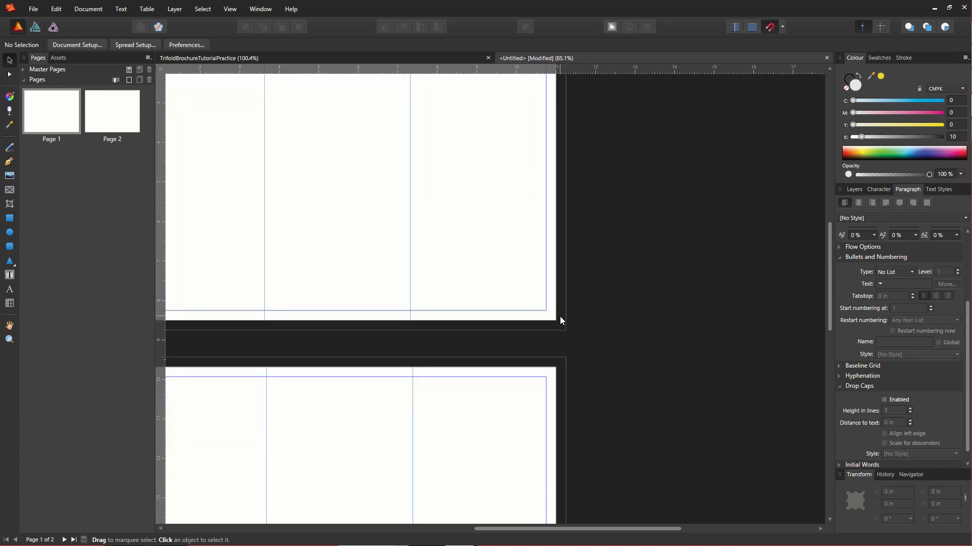
scroll(568, 422, "down", 5)
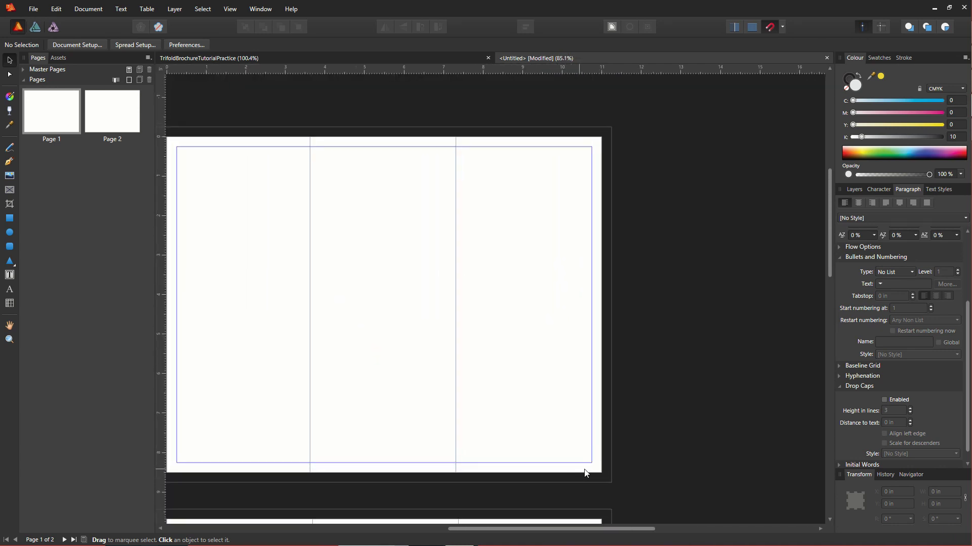
left_click(15, 218)
mouse_move(610, 481)
left_mouse_down()
mouse_move(494, 276)
mouse_move(442, 123)
mouse_move(456, 126)
left_mouse_up()
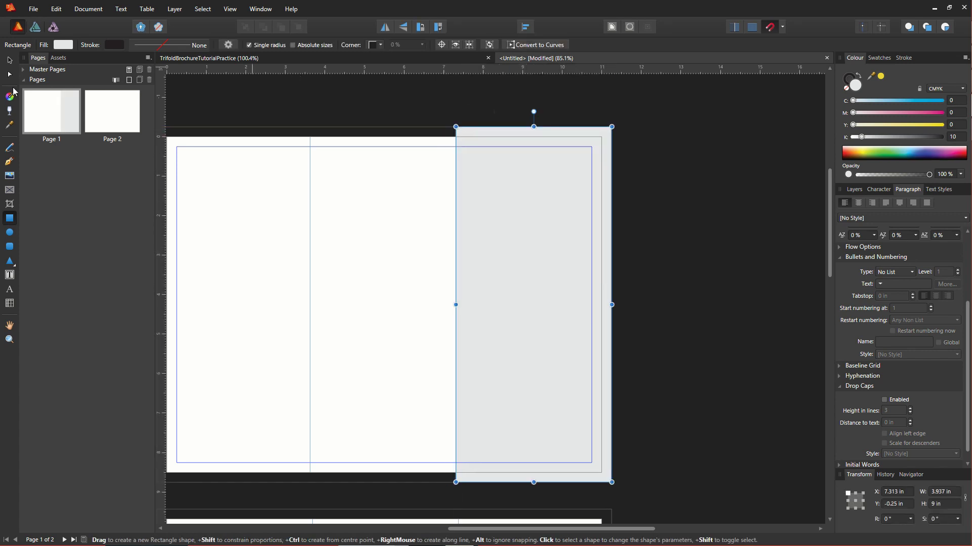
left_click(10, 59)
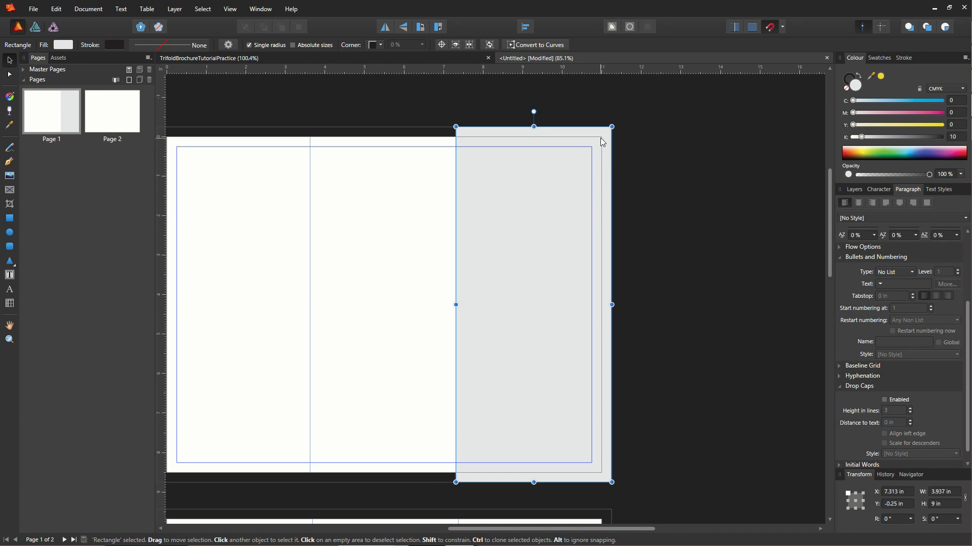
key("ctrl+shift+w")
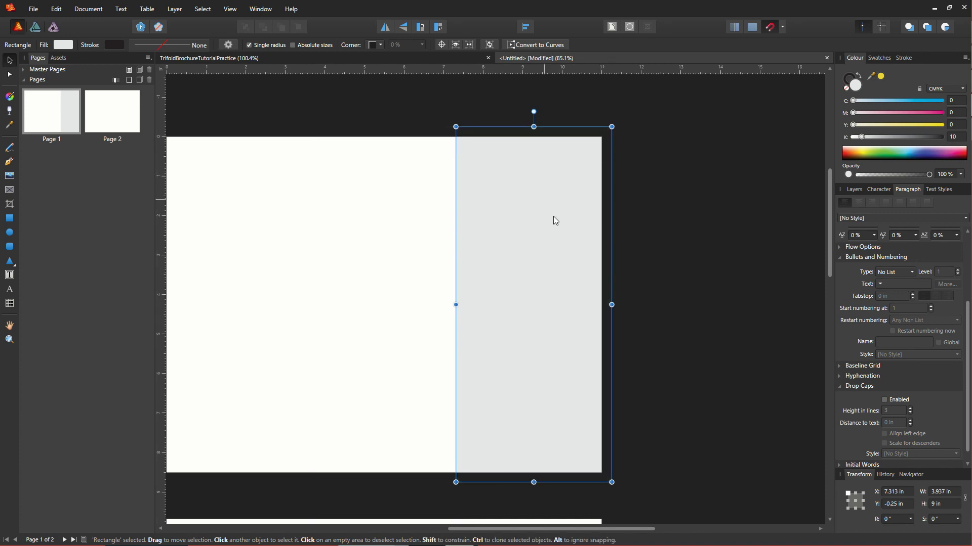
key("ctrl+shift+w")
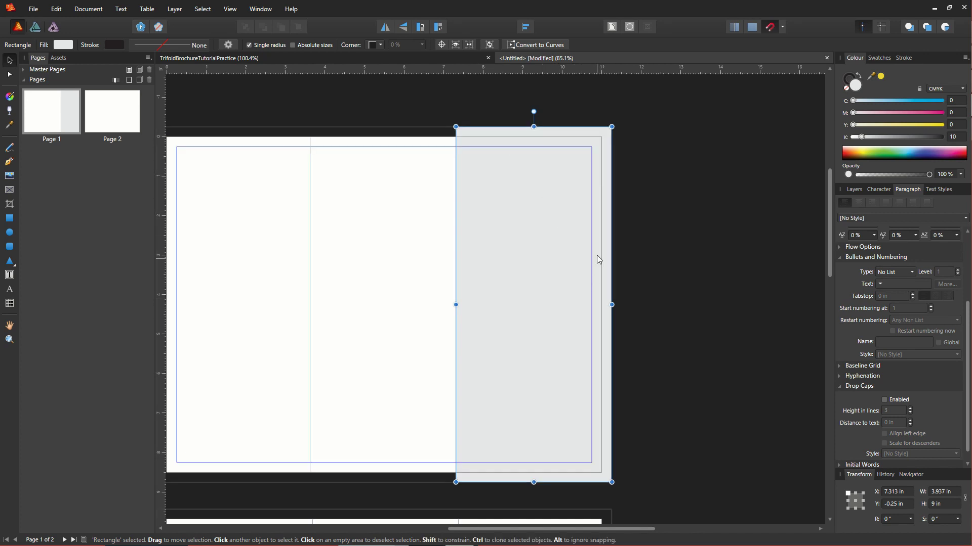
left_click(953, 125)
type("100")
key("Return")
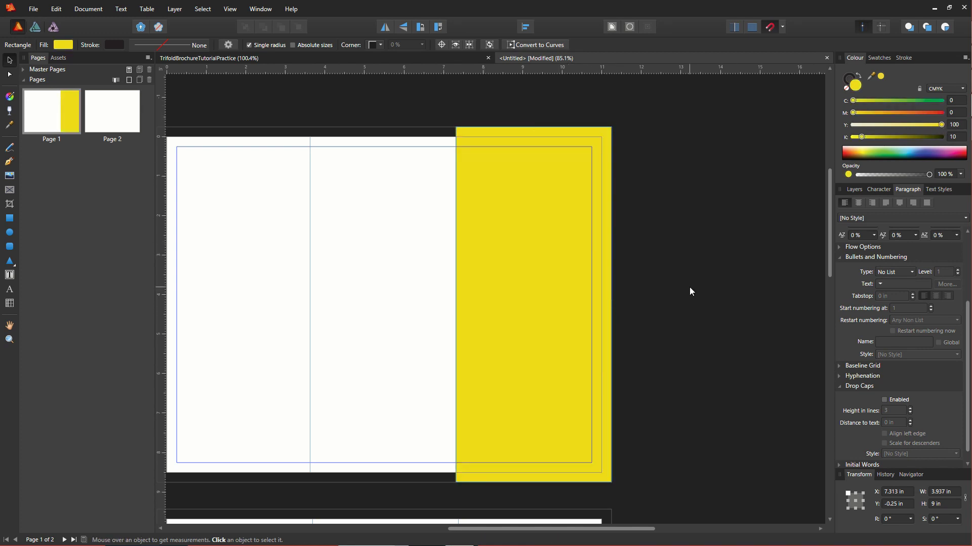
key("ctrl+shift+w")
left_click(667, 299)
scroll(667, 299, "down", 3)
scroll(661, 249, "left", 4)
scroll(672, 162, "up", 4)
scroll(607, 228, "right", 4)
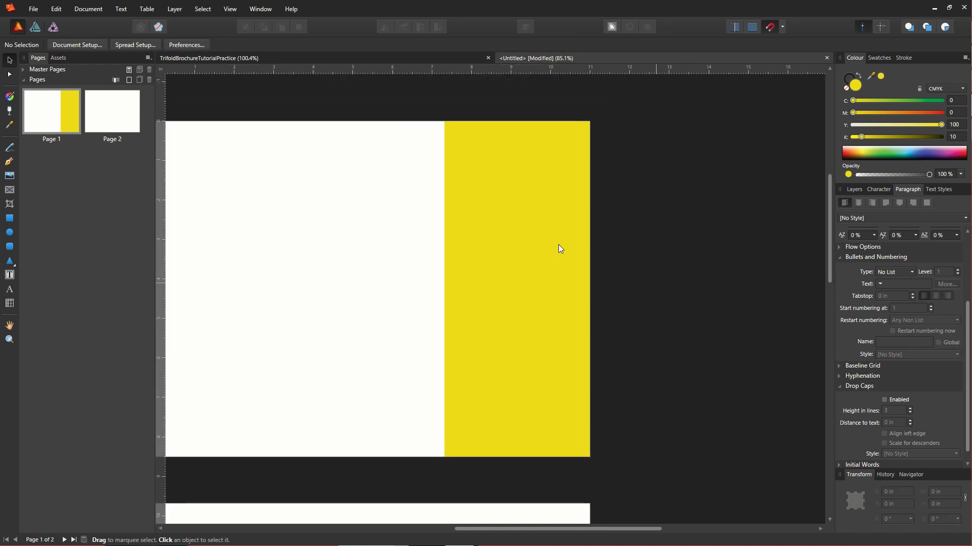
key("ctrl+shift+w")
left_click(567, 352)
key("Delete")
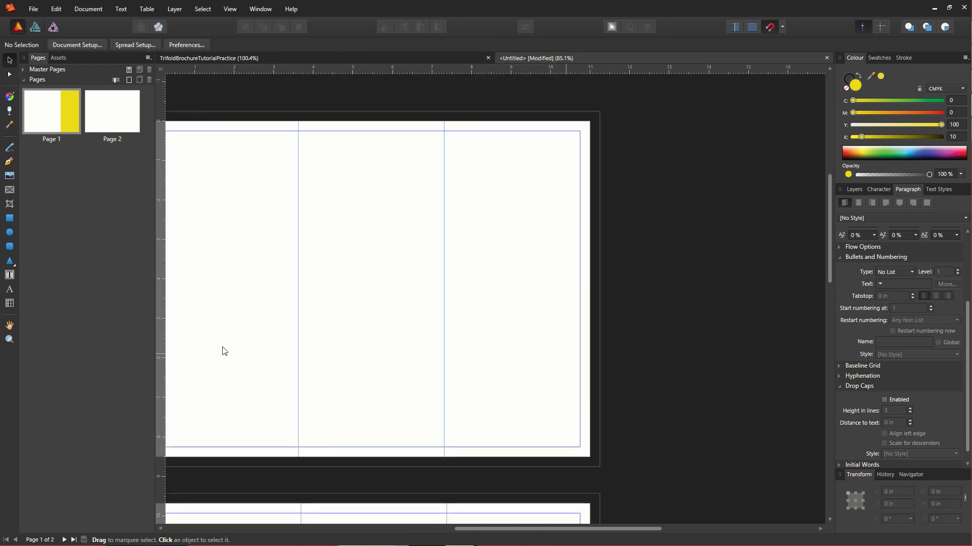
Step: Draw a picture frame over the right panel into the bleed and fill it with DuotoneImage1
left_click(9, 175)
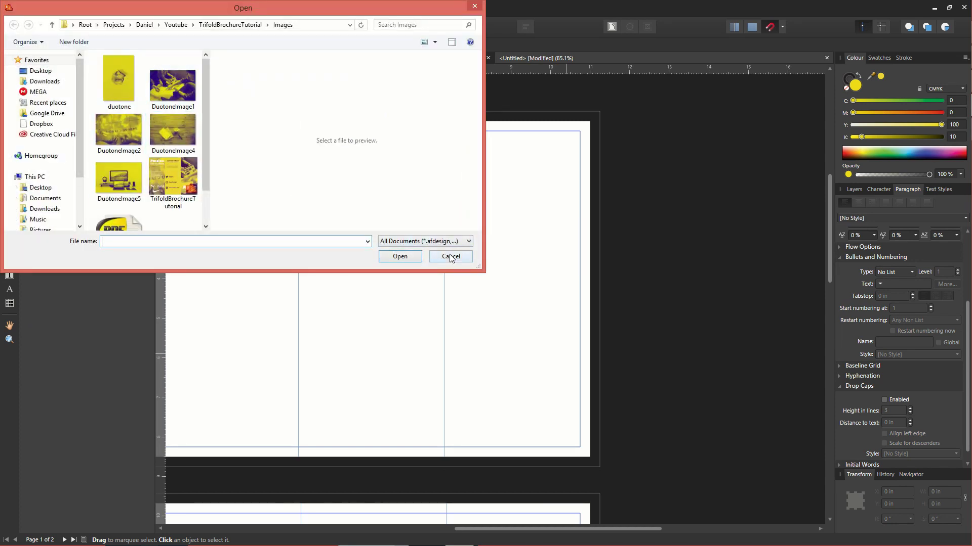
left_click(170, 84)
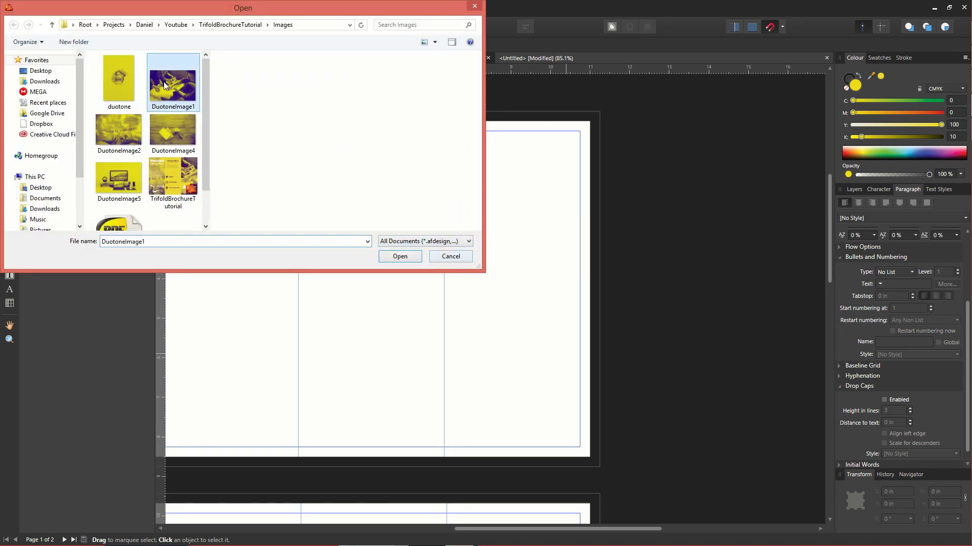
left_click(440, 256)
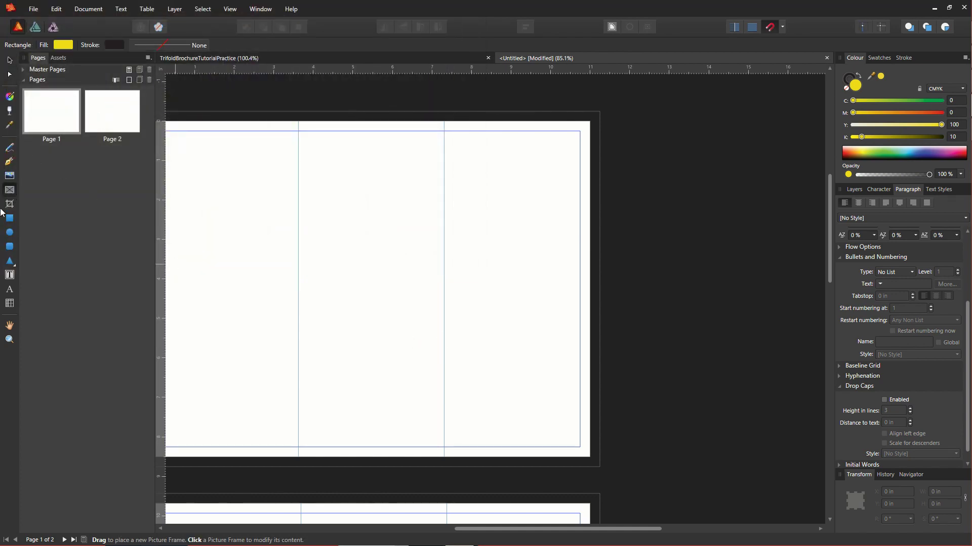
left_click_drag(600, 467, 444, 111)
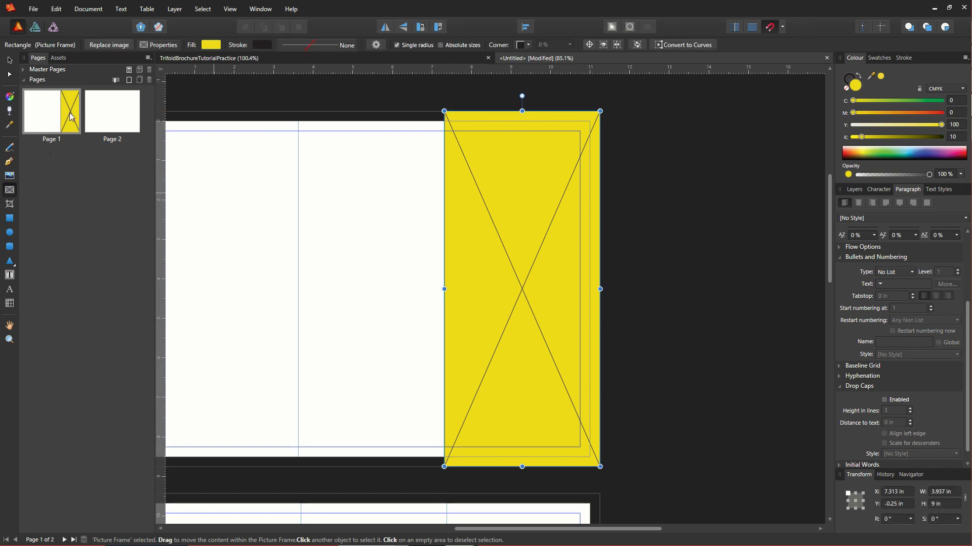
left_click(113, 44)
left_click(173, 85)
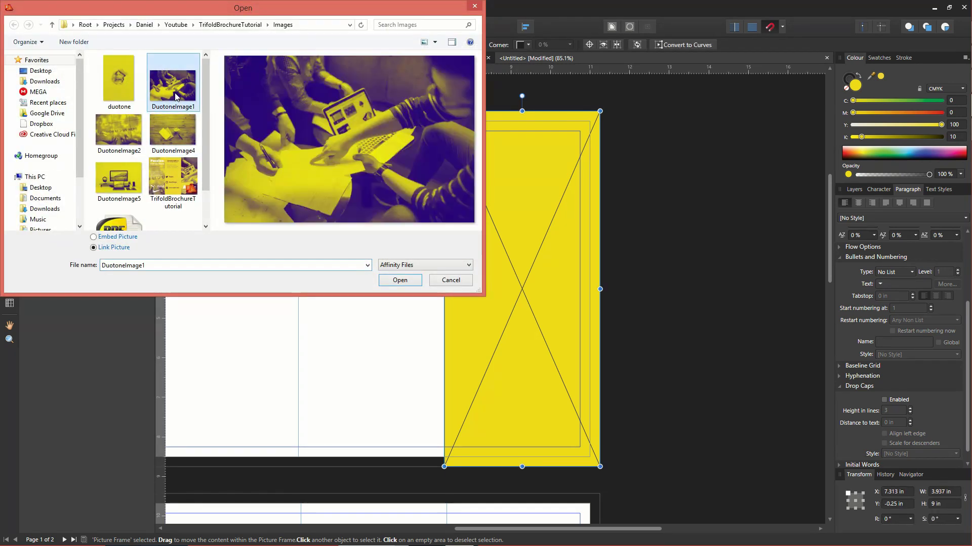
left_click(388, 282)
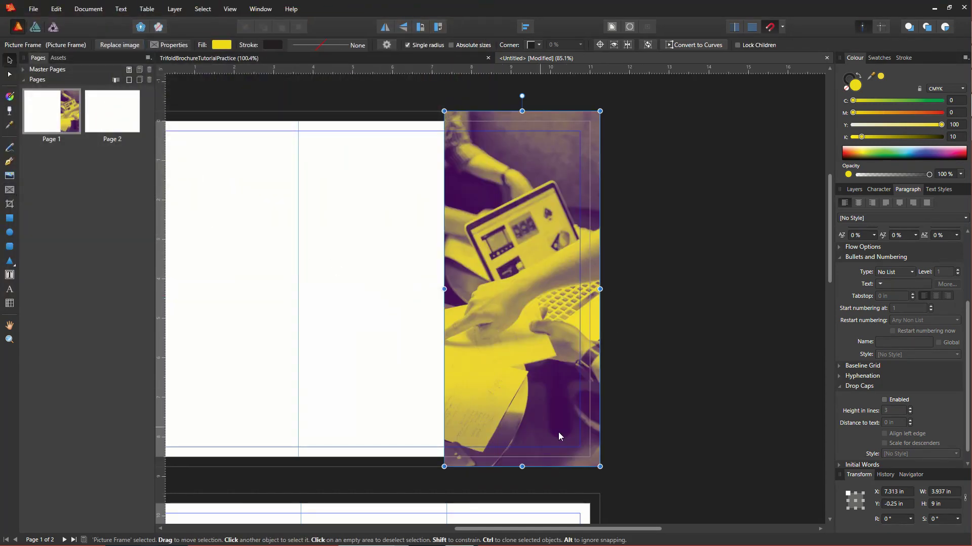
Step: Deselect the frame and preview page 1 without guides and bleed
left_click(630, 376)
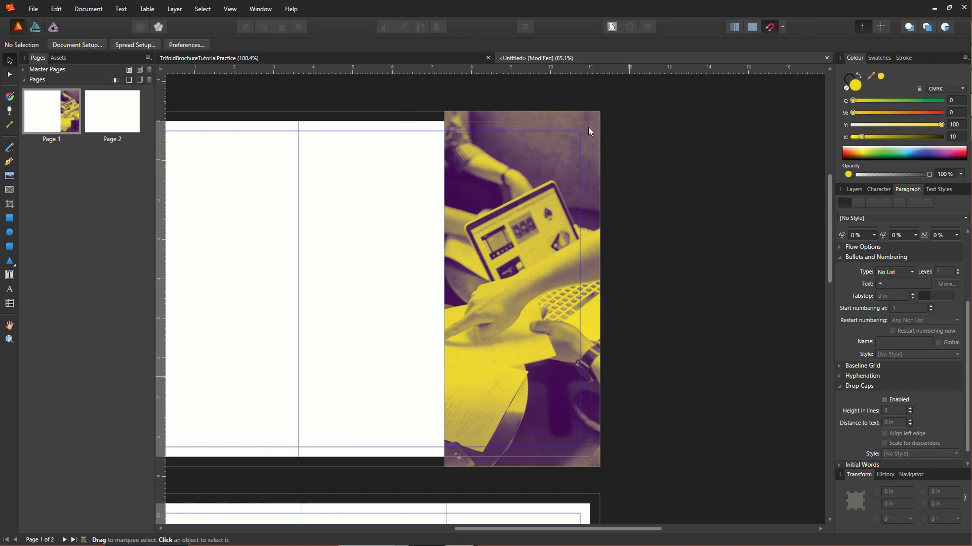
left_click_drag(599, 132, 573, 212)
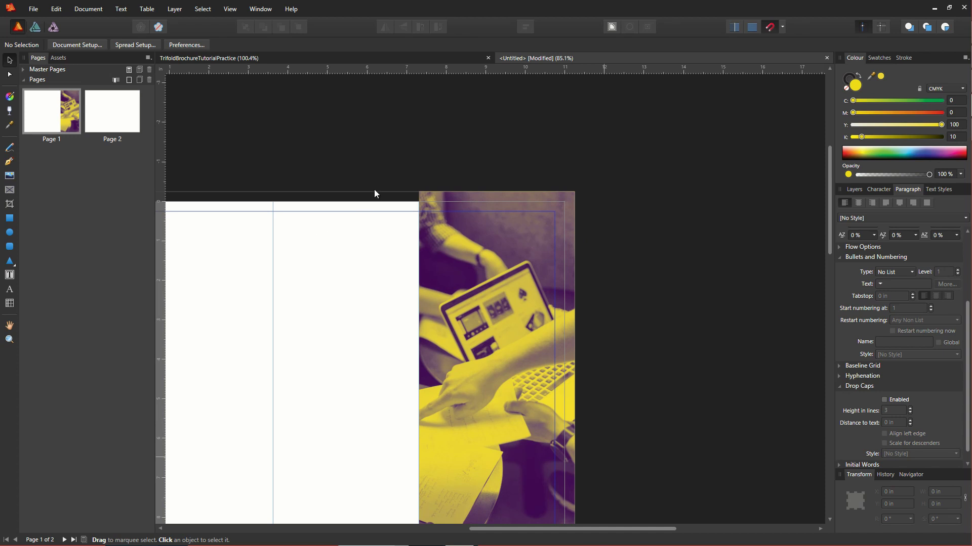
scroll(386, 201, "down", 3)
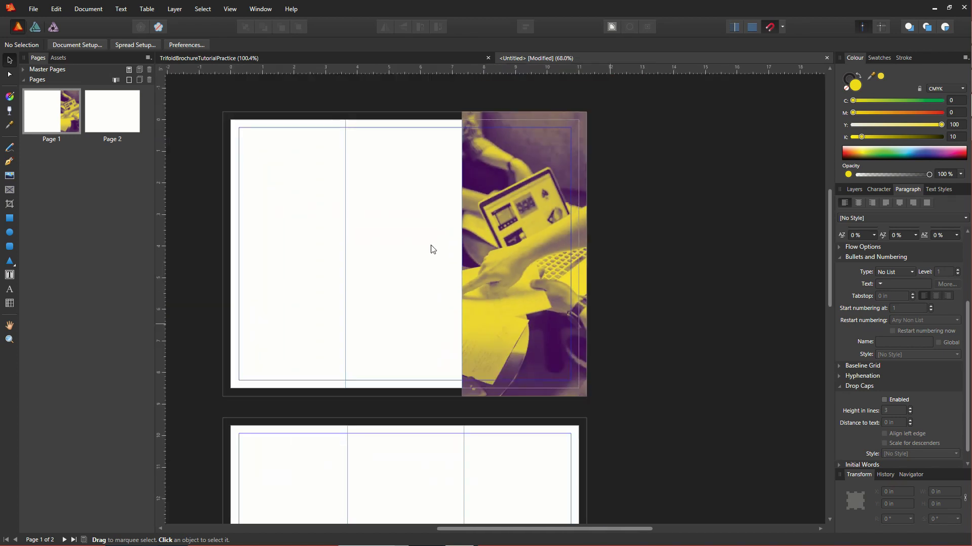
left_click_drag(401, 280, 430, 327)
key("ctrl+shift+w")
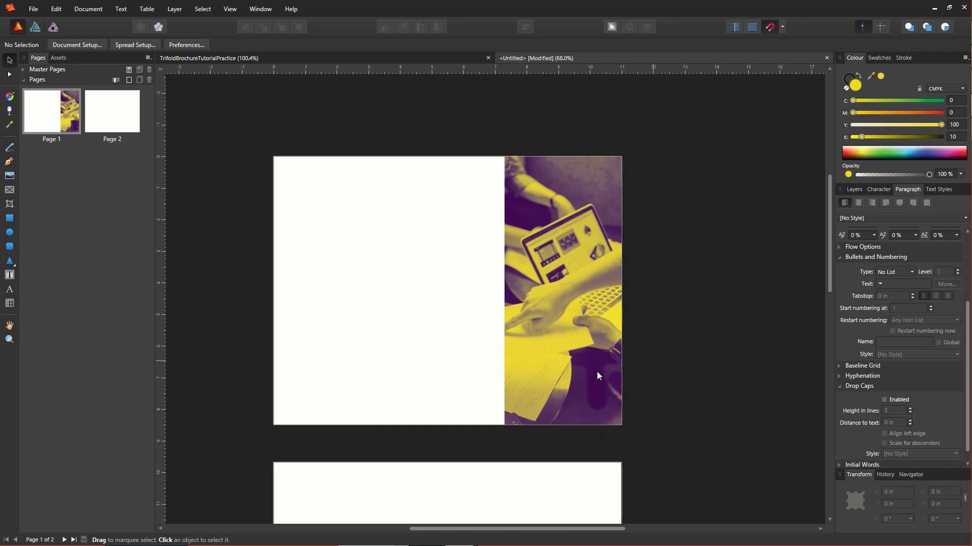
scroll(597, 370, "up", 3)
scroll(585, 312, "up", 5)
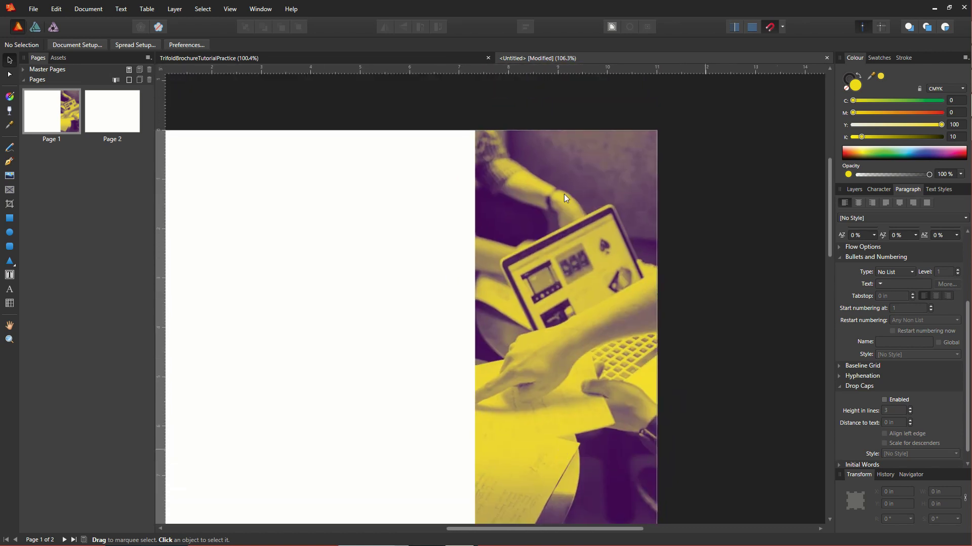
scroll(528, 340, "down", 5)
scroll(528, 340, "left", 2)
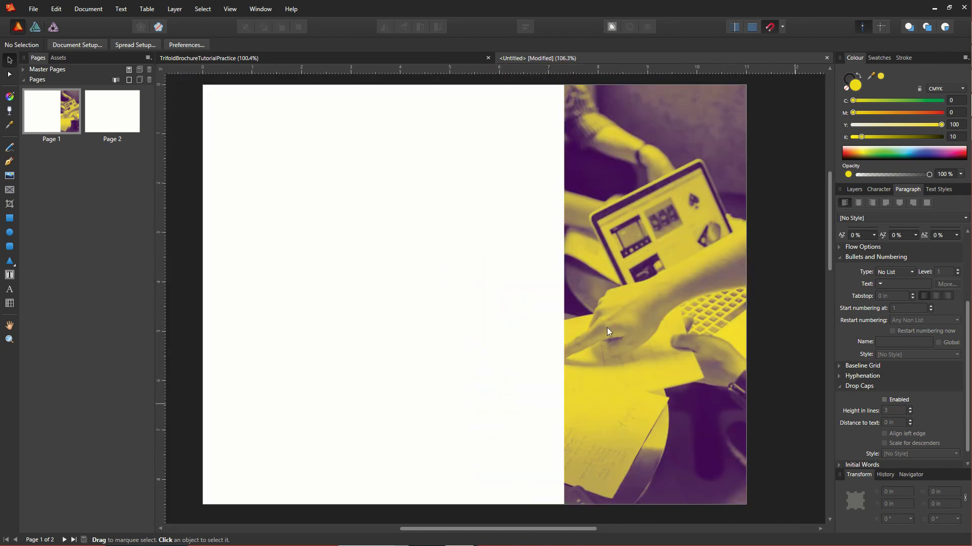
key("ctrl+shift+w")
scroll(599, 303, "down", 4)
scroll(551, 294, "up", 3)
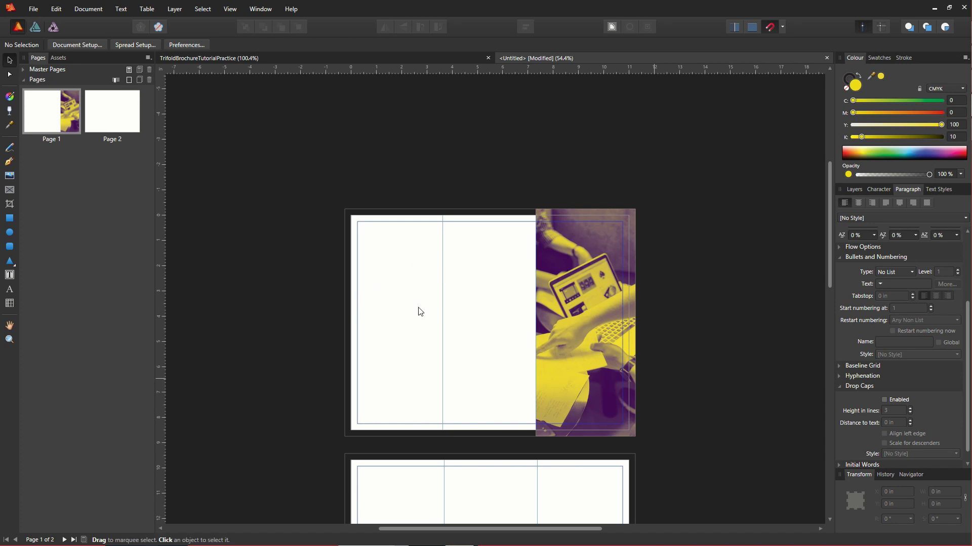
scroll(479, 347, "down", 3)
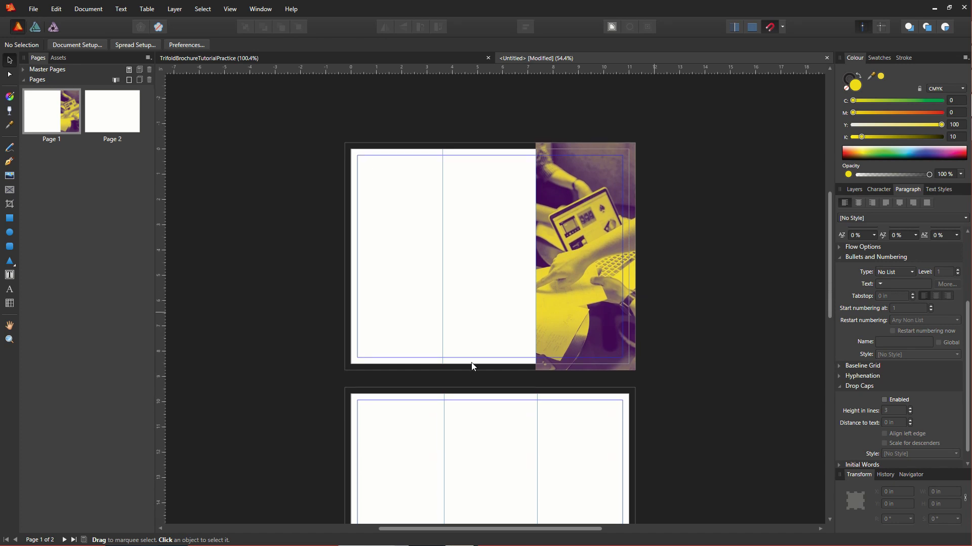
scroll(475, 379, "up", 1)
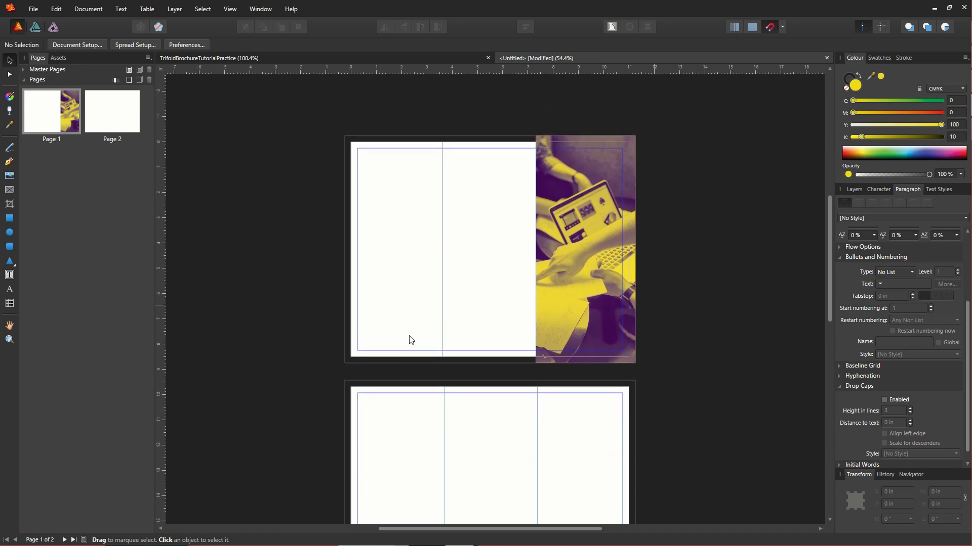
Step: Zoom and pan around page 1 to review the brochure's panels
scroll(552, 293, "up", 2)
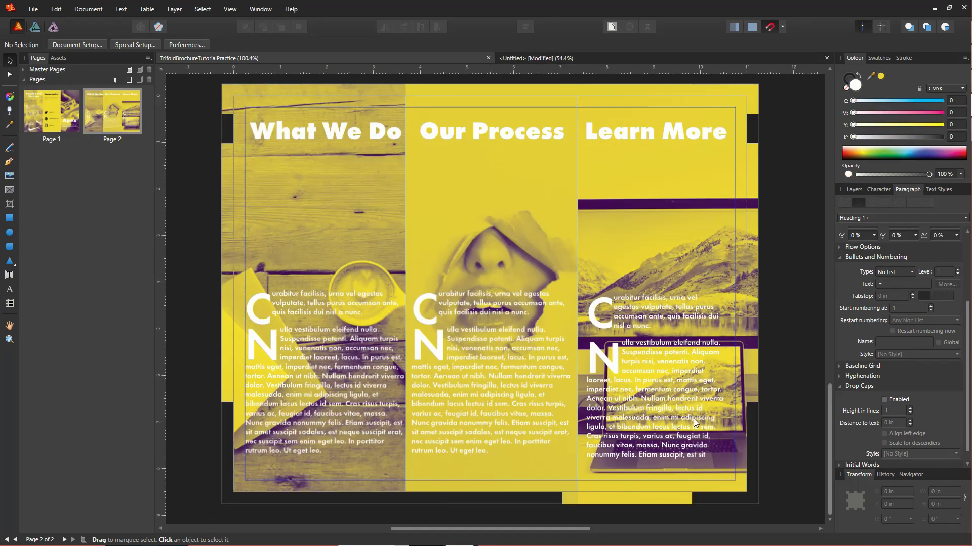
scroll(617, 379, "up", 12)
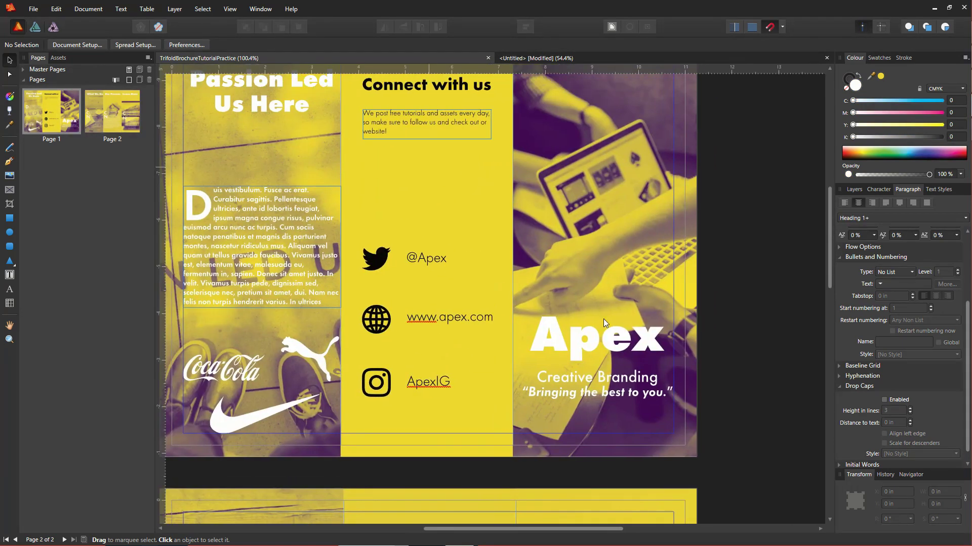
scroll(581, 334, "up", 2)
scroll(524, 434, "down", 2)
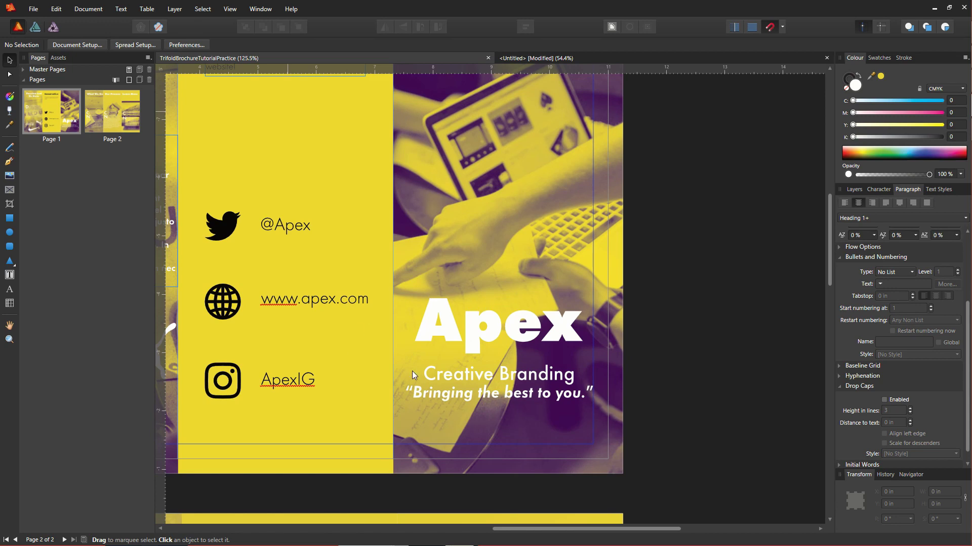
scroll(412, 375, "up", 2)
scroll(450, 326, "down", 2)
scroll(608, 369, "up", 2)
scroll(579, 325, "down", 3)
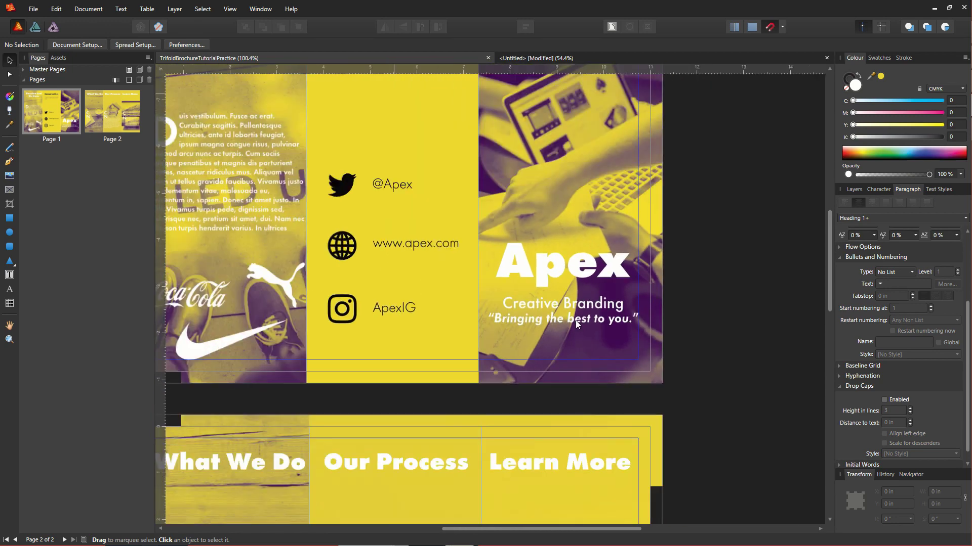
scroll(575, 321, "up", 3)
scroll(568, 230, "down", 2)
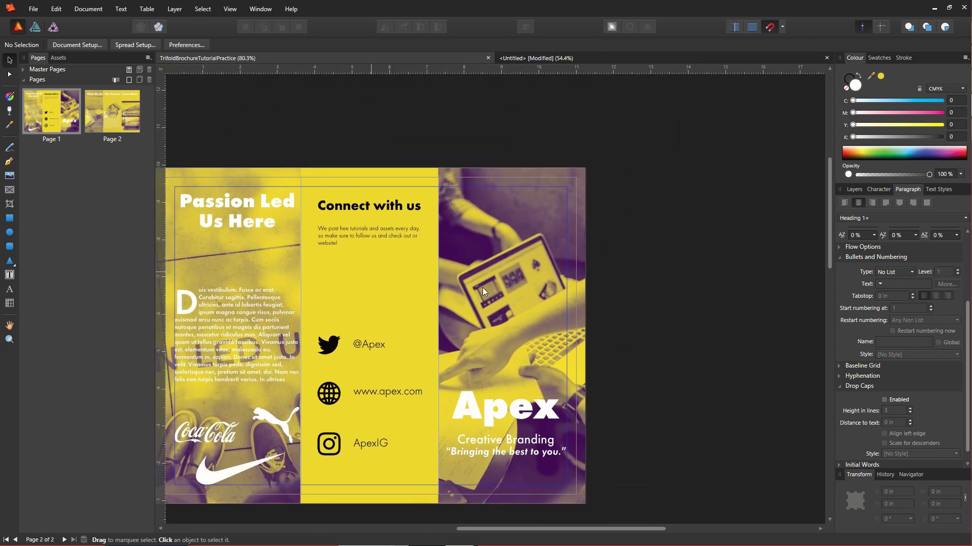
scroll(511, 290, "down", 3)
scroll(511, 290, "left", 3)
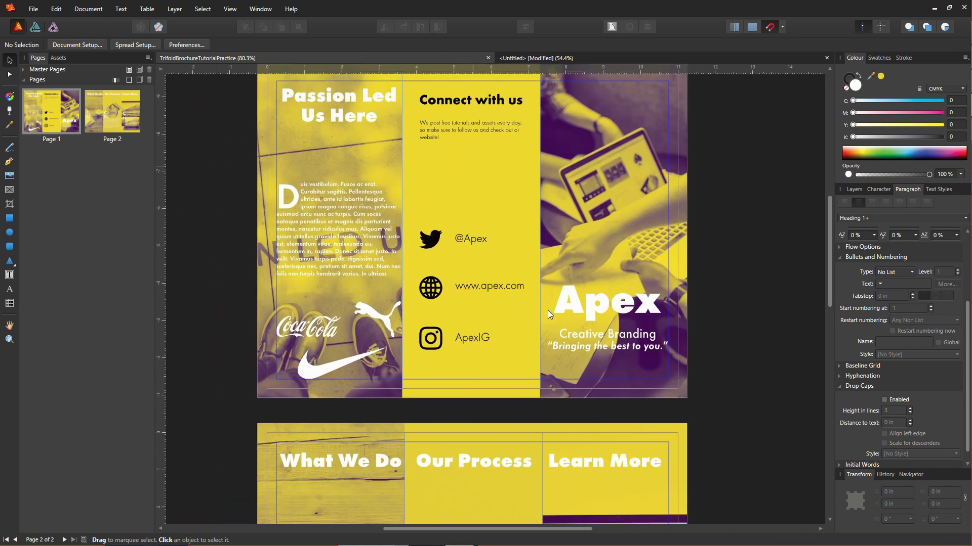
scroll(548, 311, "up", 1)
scroll(548, 311, "left", 1)
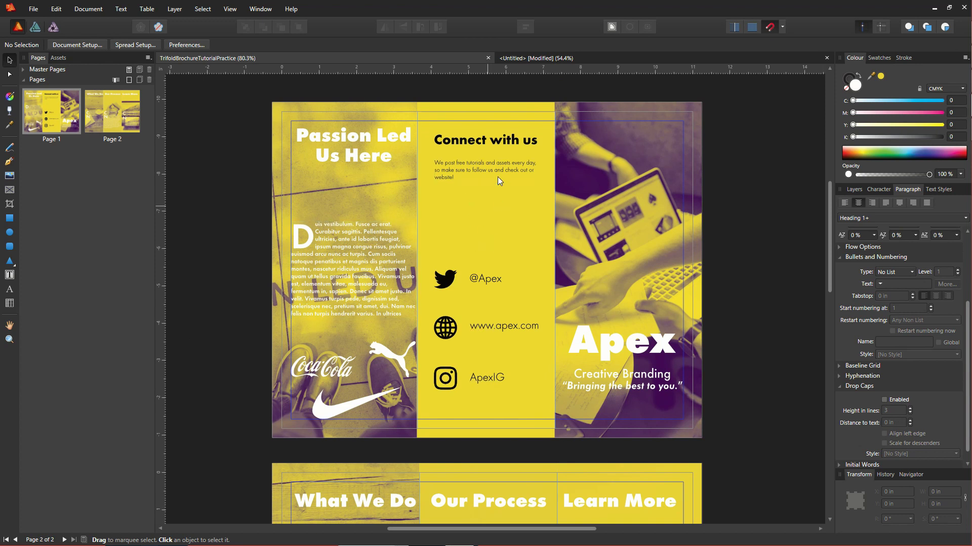
scroll(497, 177, "up", 1)
scroll(497, 178, "right", 1)
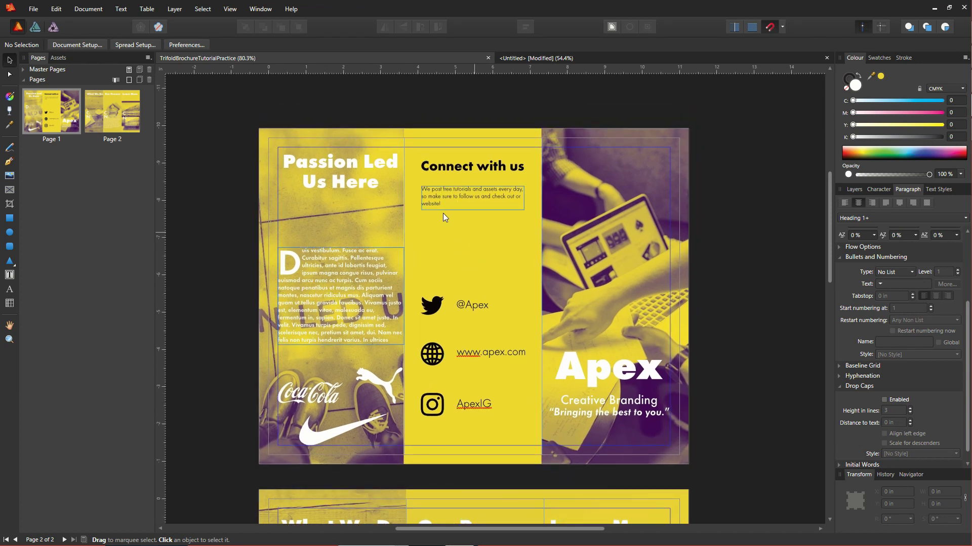
scroll(454, 204, "down", 1)
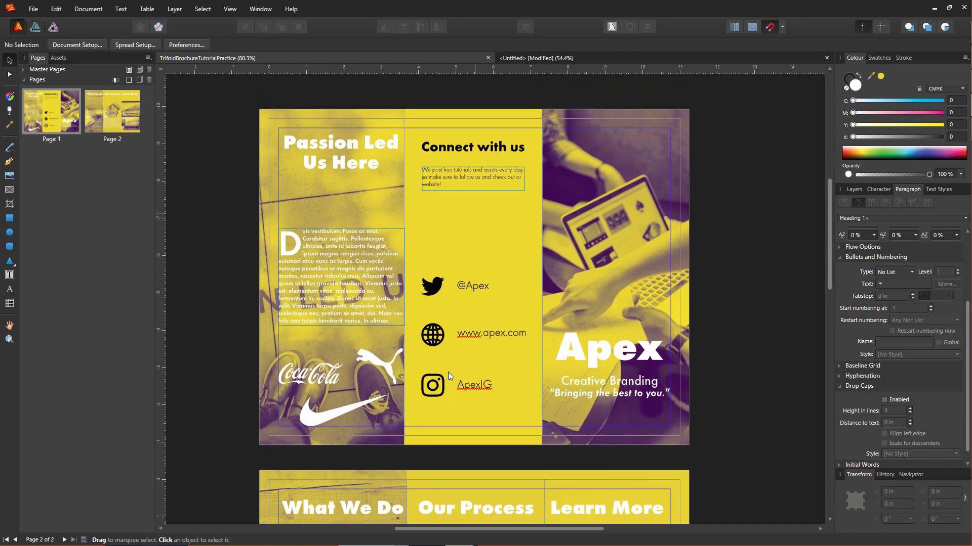
scroll(460, 344, "down", 2)
scroll(460, 344, "left", 1)
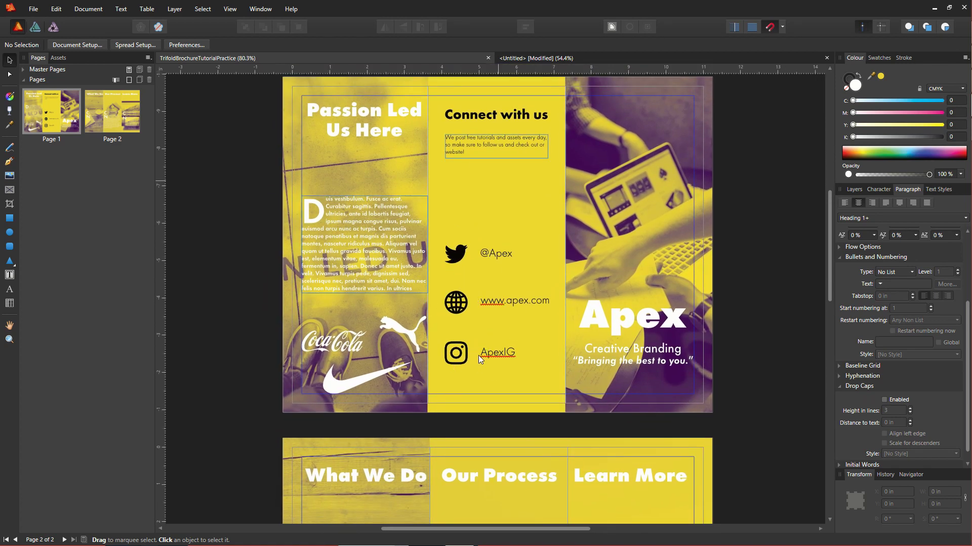
scroll(345, 333, "up", 2)
scroll(346, 333, "left", 3)
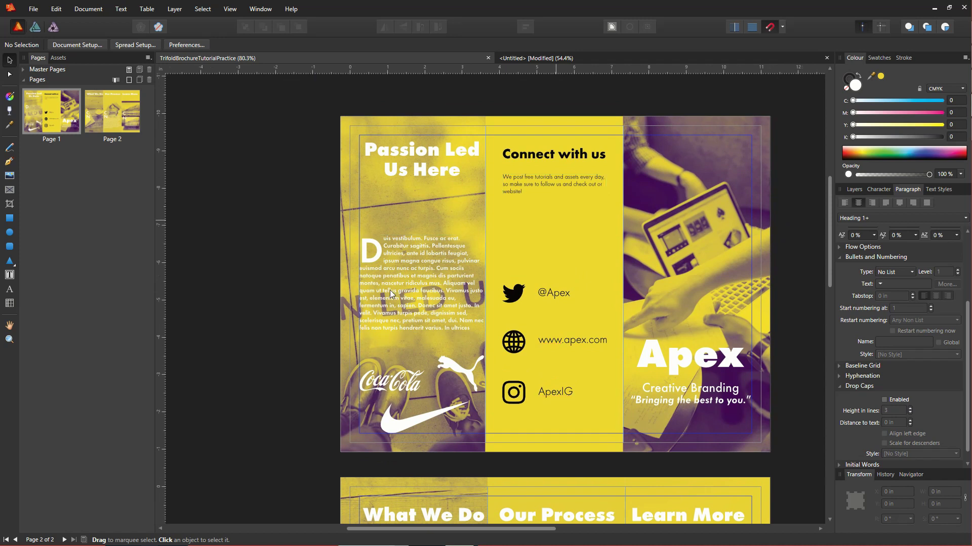
scroll(391, 293, "up", 1)
scroll(390, 294, "left", 5)
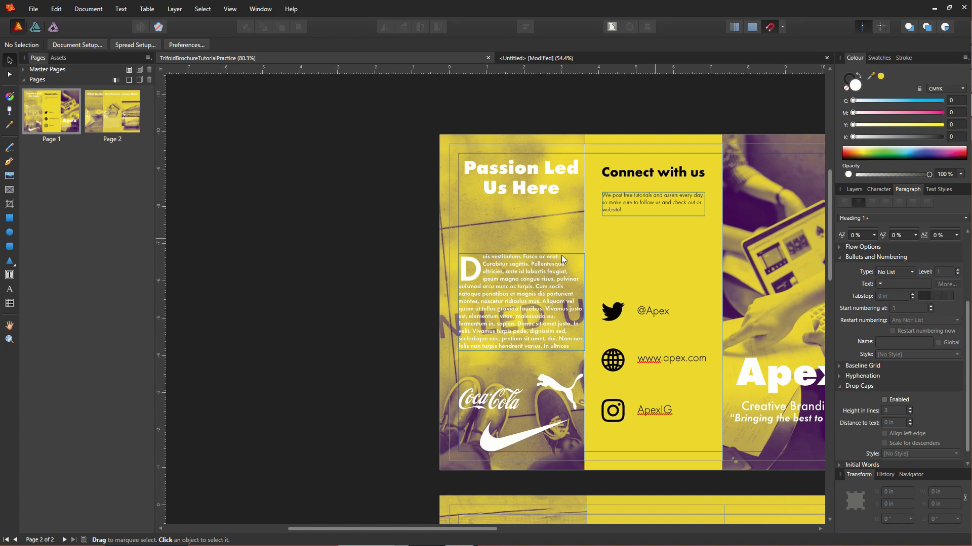
Step: Finish reviewing page 1 and bring the web browser to the front
scroll(524, 278, "down", 4)
scroll(508, 334, "up", 4, "ctrl")
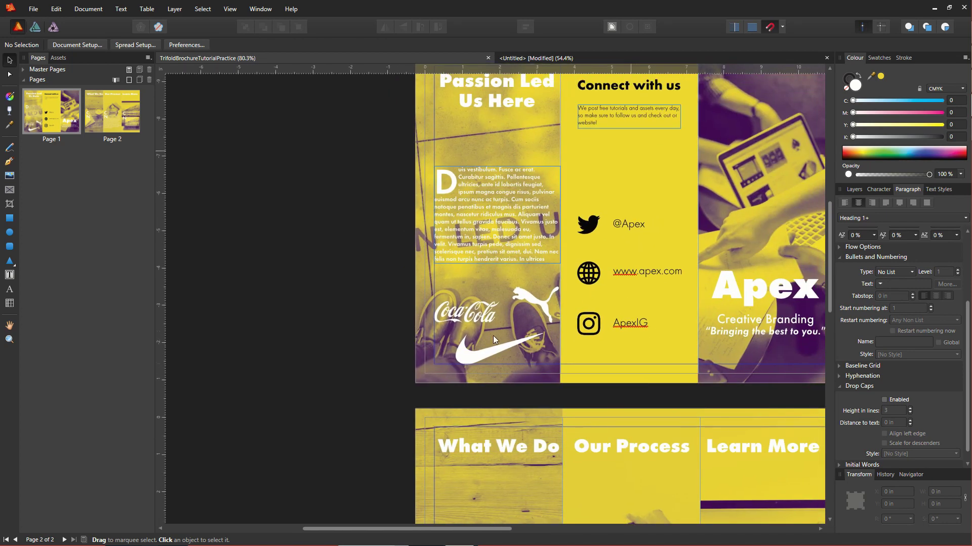
scroll(476, 267, "down", 4, "ctrl")
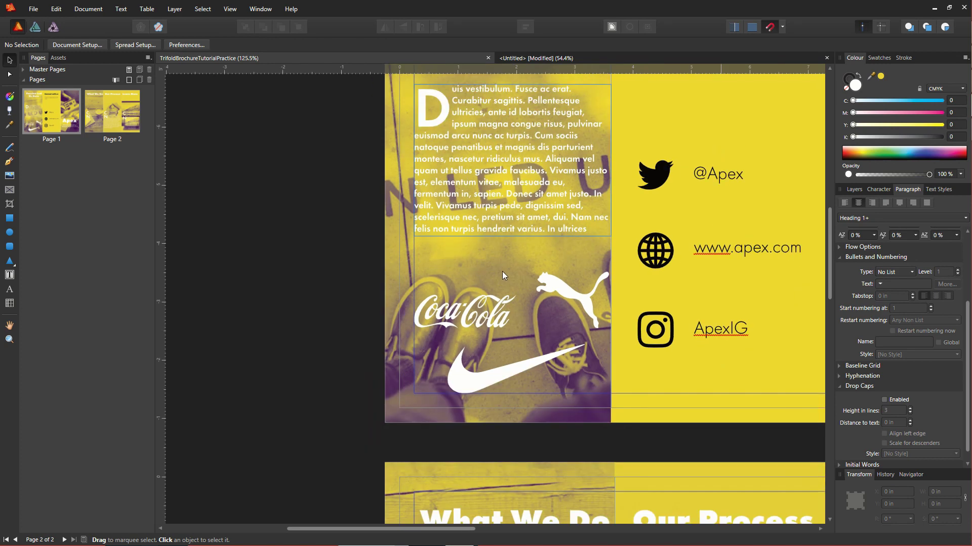
scroll(465, 442, "down", 2)
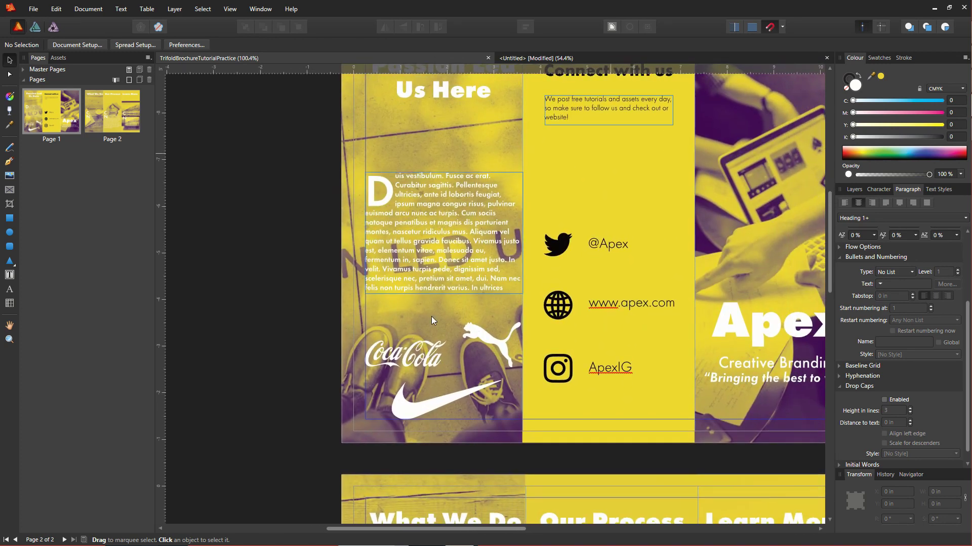
scroll(433, 303, "up", 2)
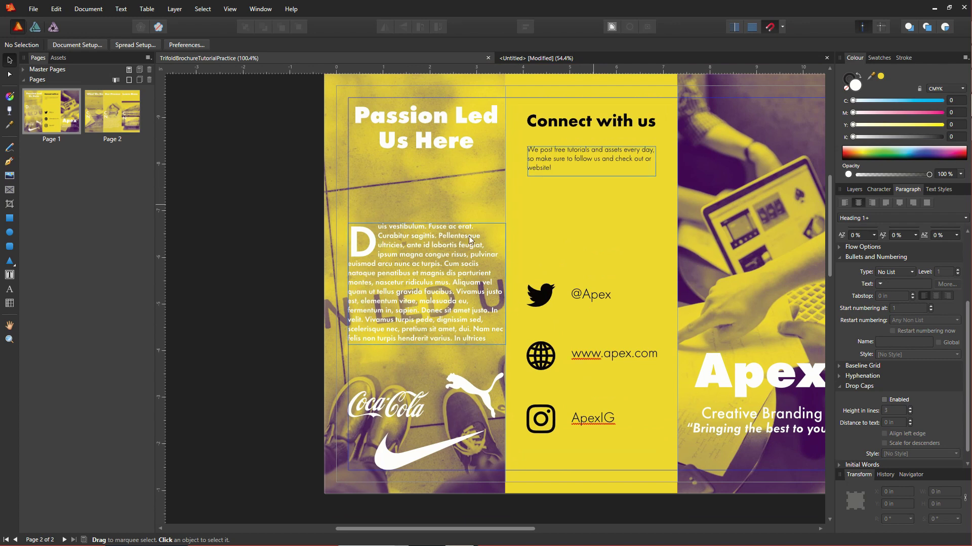
left_click(956, 32)
Step: Switch to seeklogo's Popular Vector Logos tab listing Audi, Puma and Honda logos
left_click(135, 12)
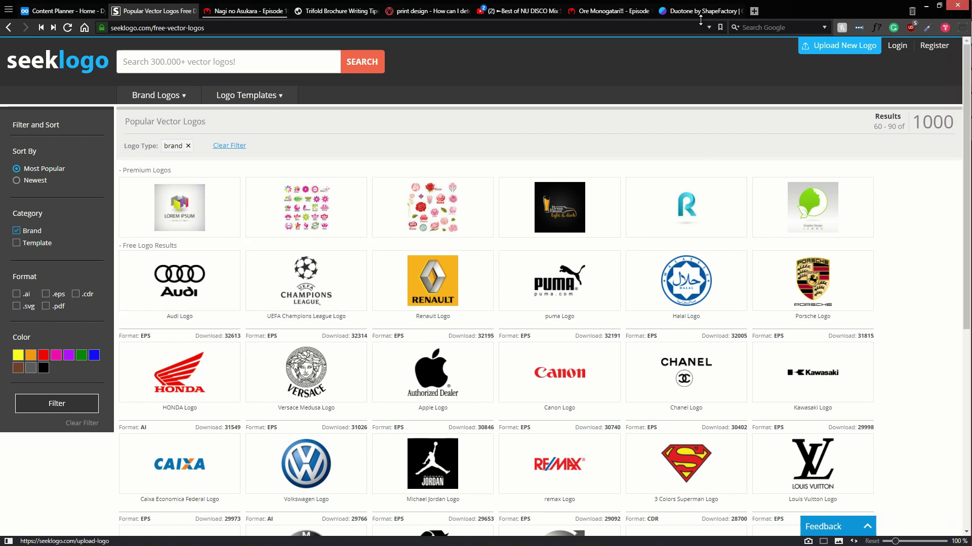
mouse_move(696, 15)
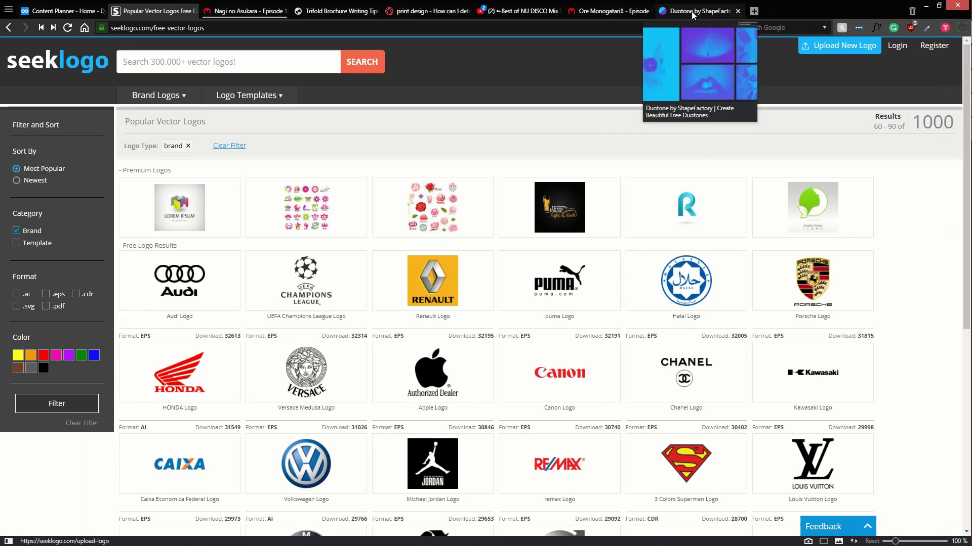
Step: In the Duotone by ShapeFactory tab, set the first duotone colour to magenta #c41bb1
left_click(718, 13)
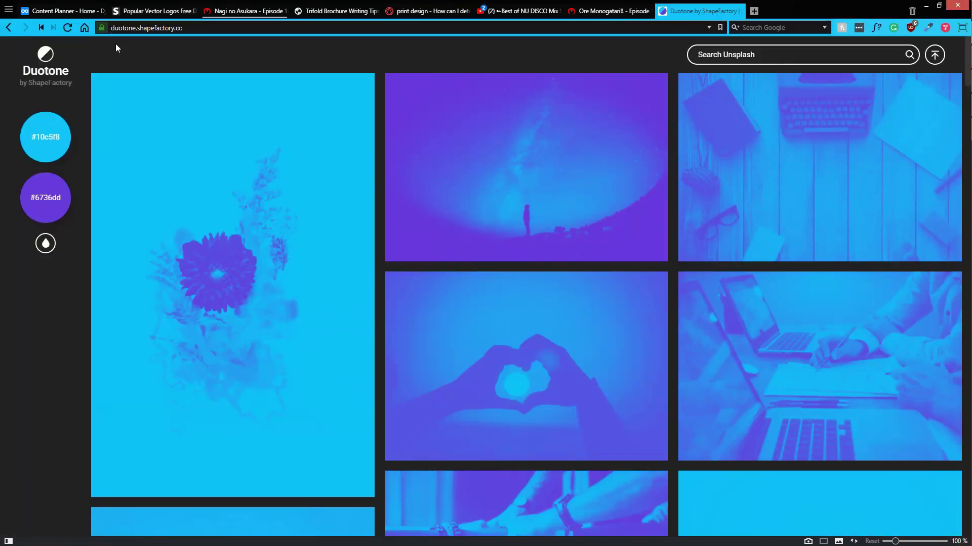
scroll(36, 156, "down", 9)
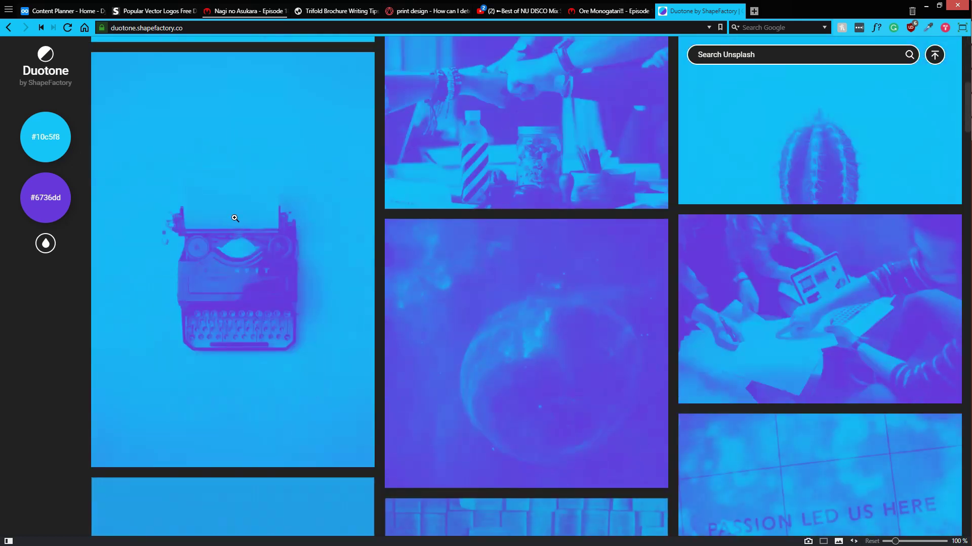
left_click(36, 157)
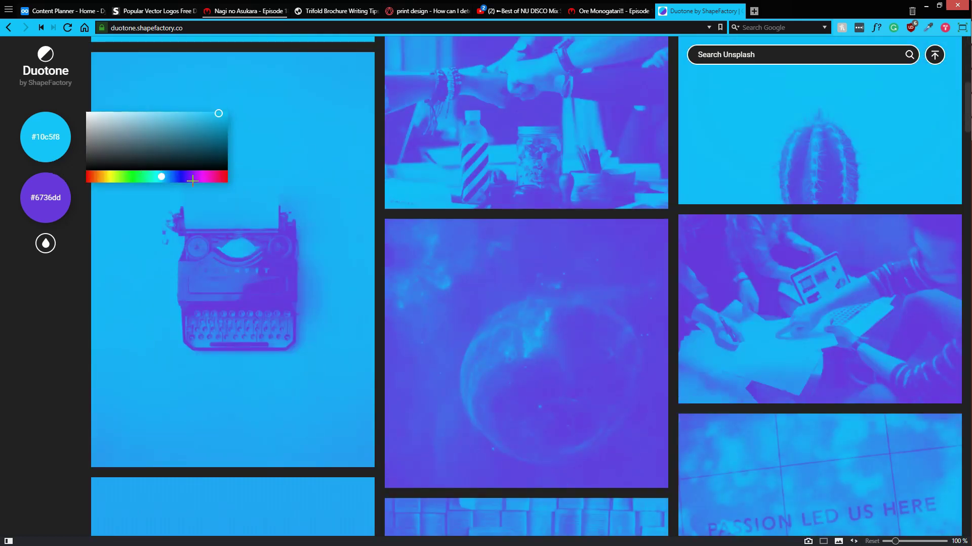
left_click(207, 176)
left_click(207, 136)
left_click(209, 126)
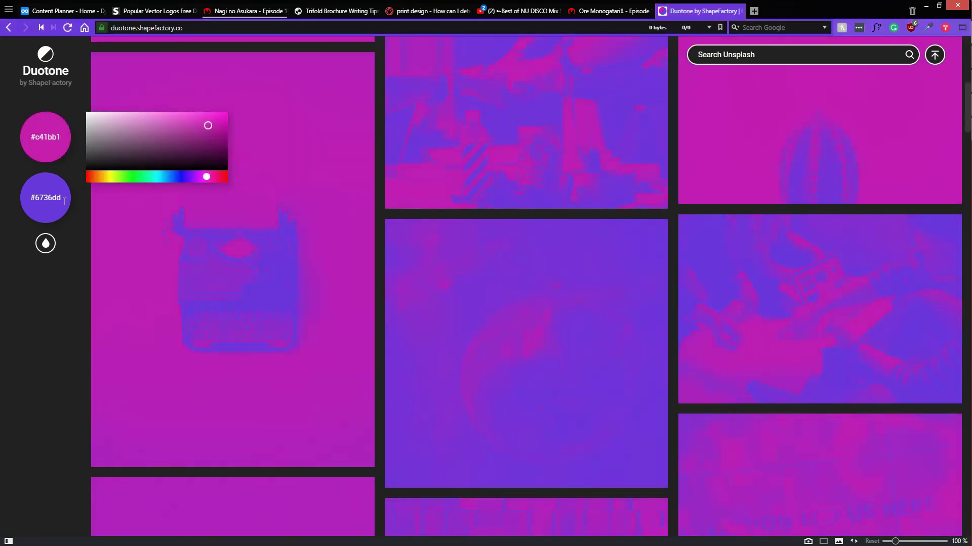
Step: Set the second duotone colour to pale lavender #b6aec6
left_click(46, 197)
left_click(117, 193)
left_click_drag(116, 194, 106, 185)
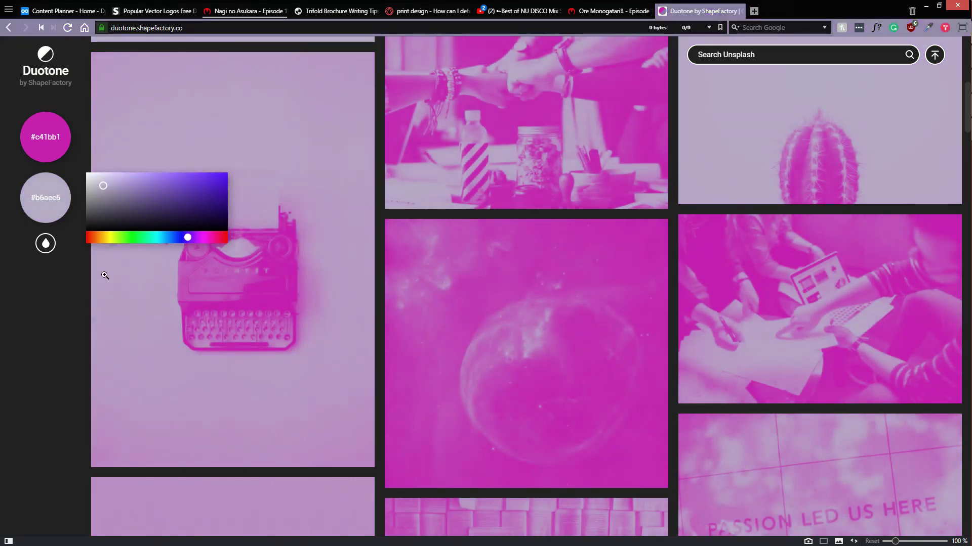
scroll(209, 238, "down", 1)
Step: View the typewriter photo full-screen, then browse the tinted photo grid
left_click(209, 238)
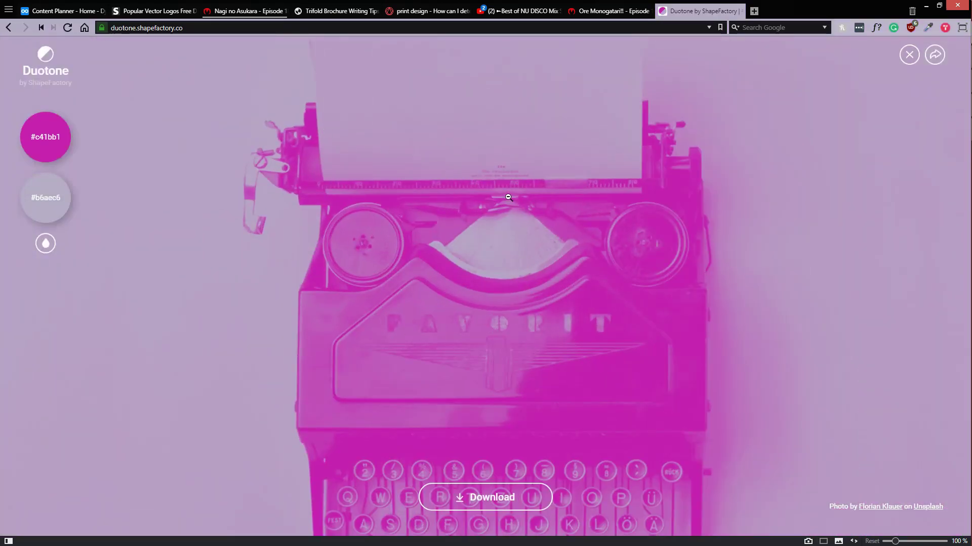
left_click(903, 57)
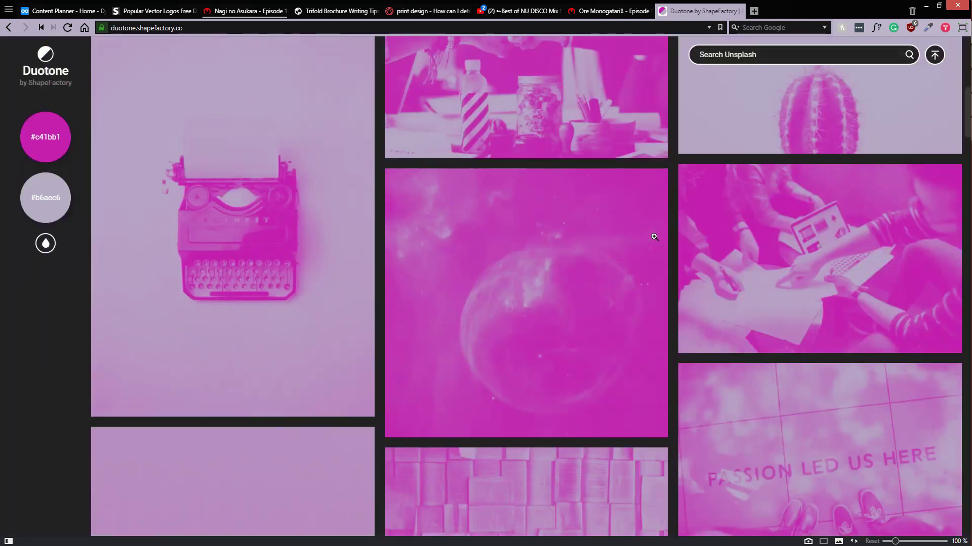
scroll(595, 255, "up", 1)
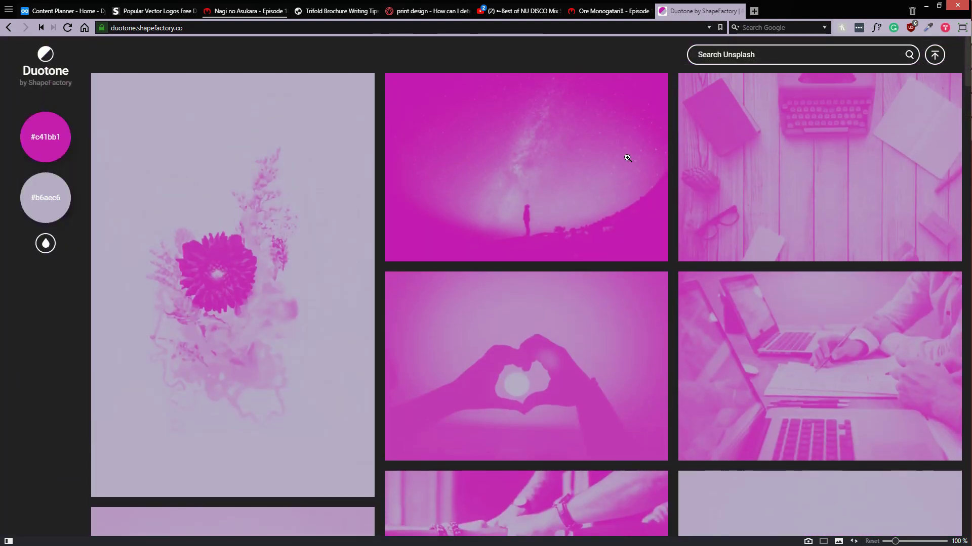
scroll(673, 104, "down", 20)
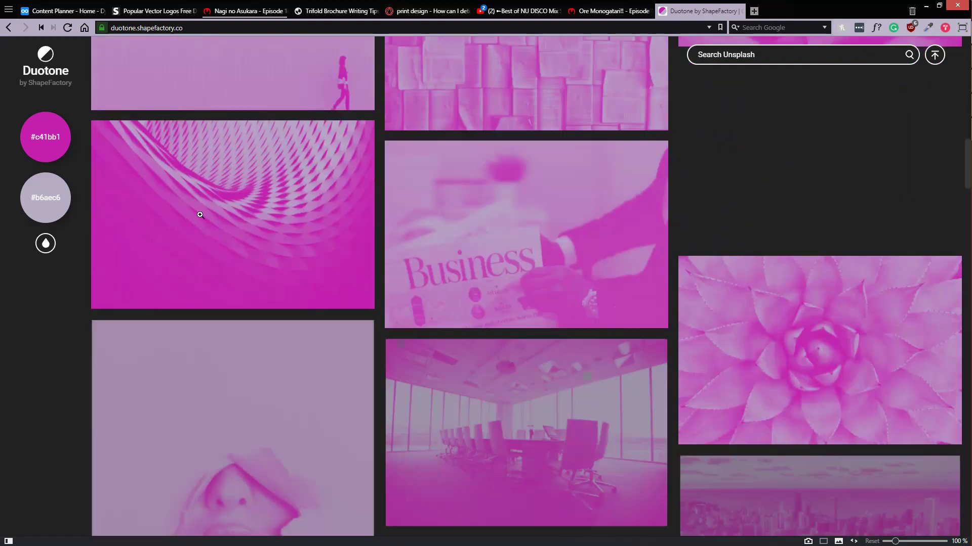
scroll(166, 215, "down", 10)
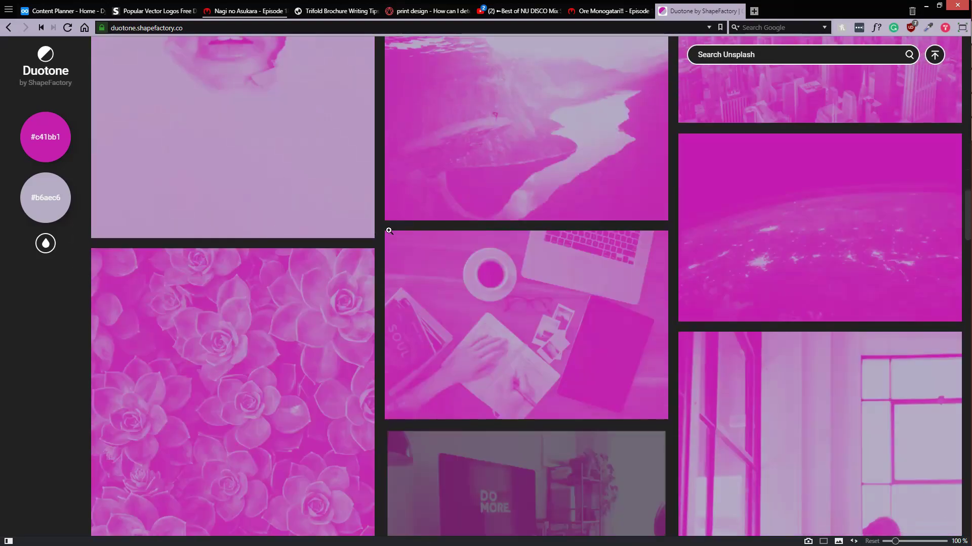
scroll(388, 230, "down", 15)
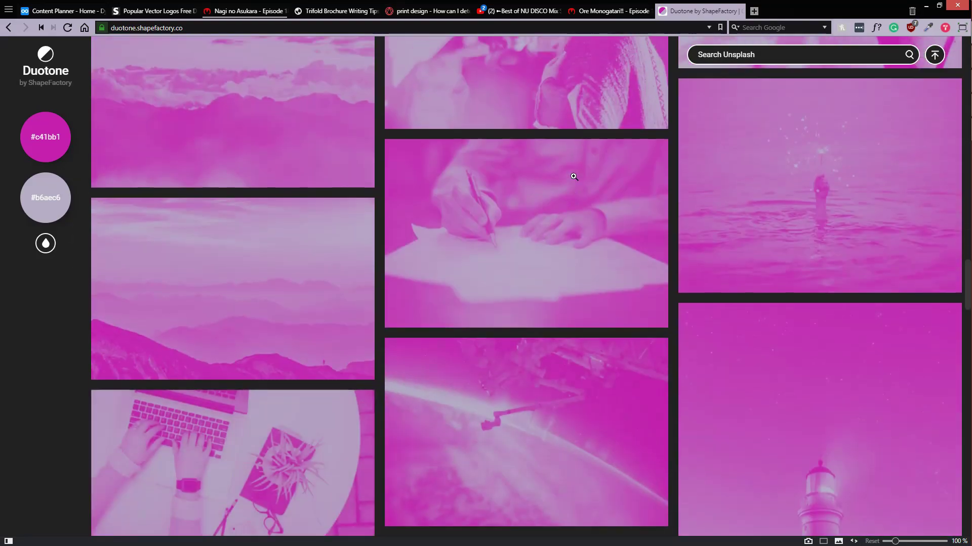
scroll(574, 176, "up", 10)
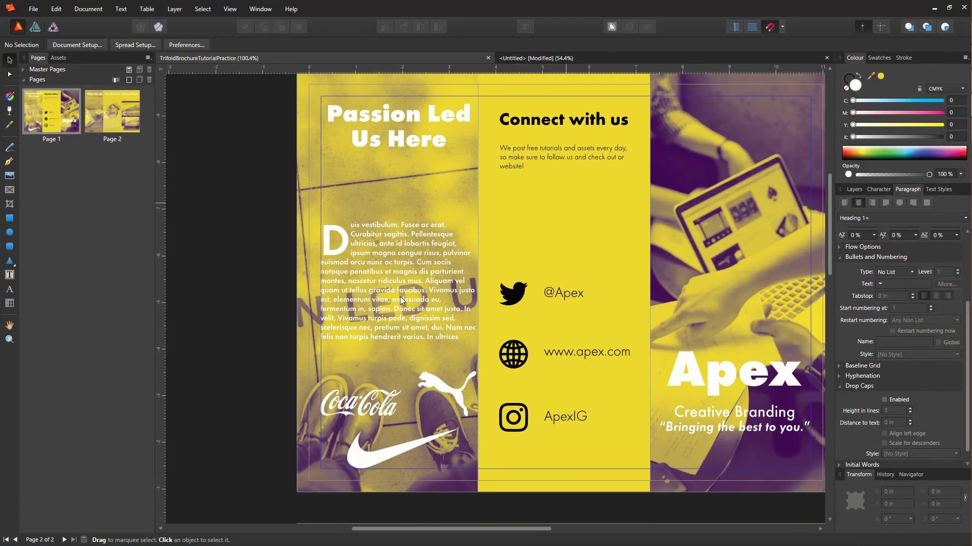
scroll(508, 233, "down", 8)
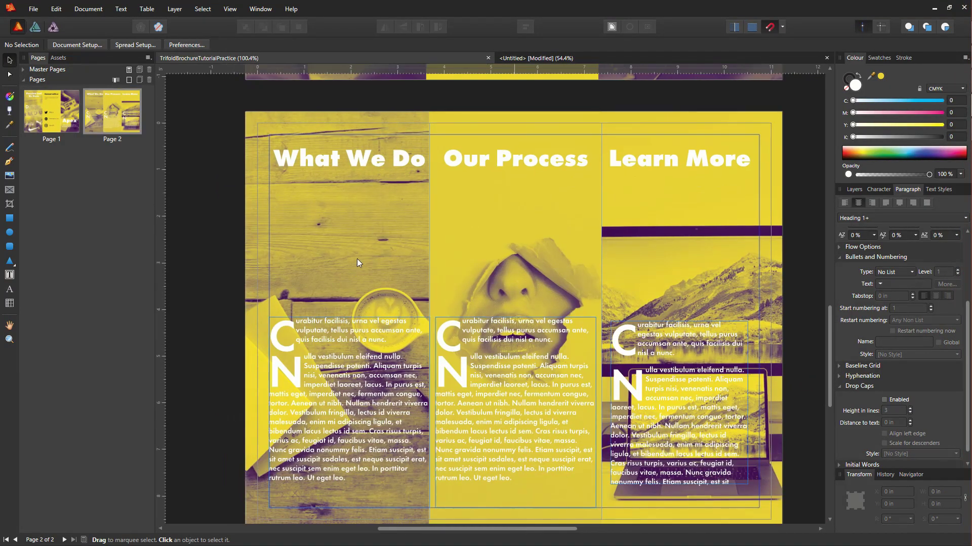
scroll(355, 275, "down", 3)
scroll(428, 306, "down", 2, "ctrl")
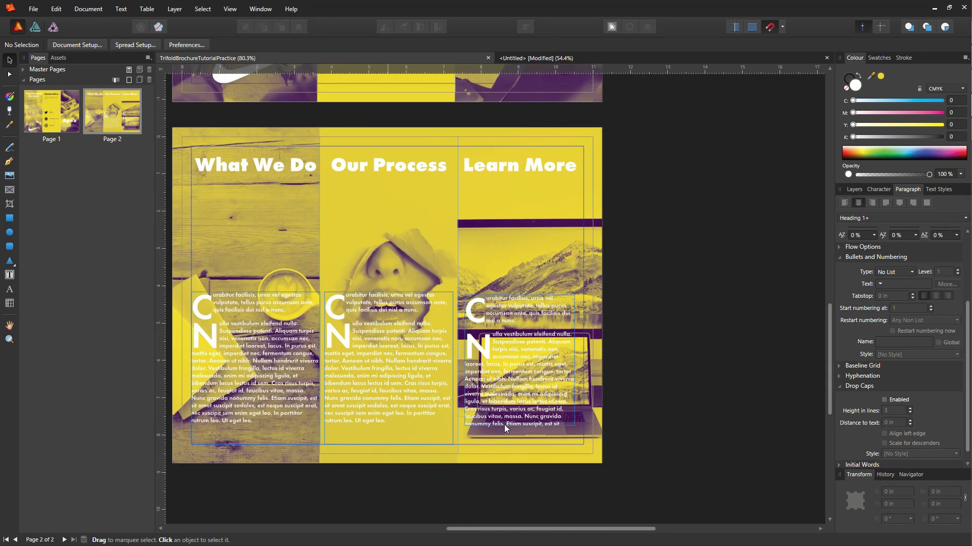
scroll(332, 256, "left", 5)
scroll(332, 256, "up", 2)
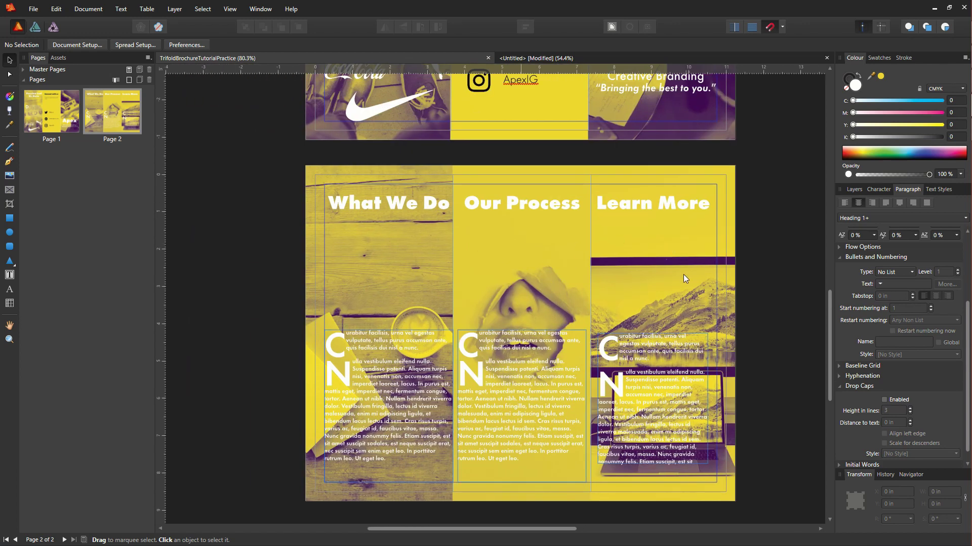
left_click_drag(473, 313, 498, 250)
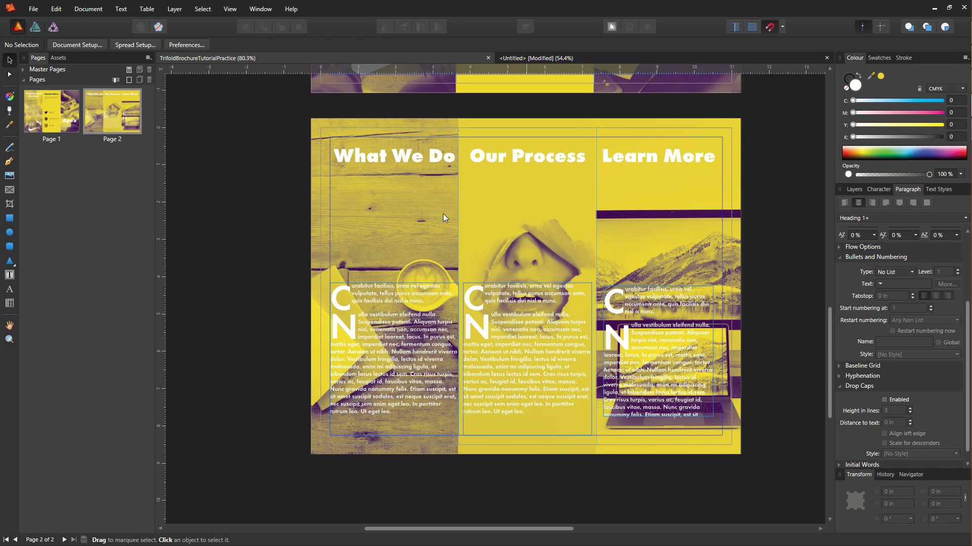
scroll(413, 289, "up", 2)
scroll(393, 287, "down", 3)
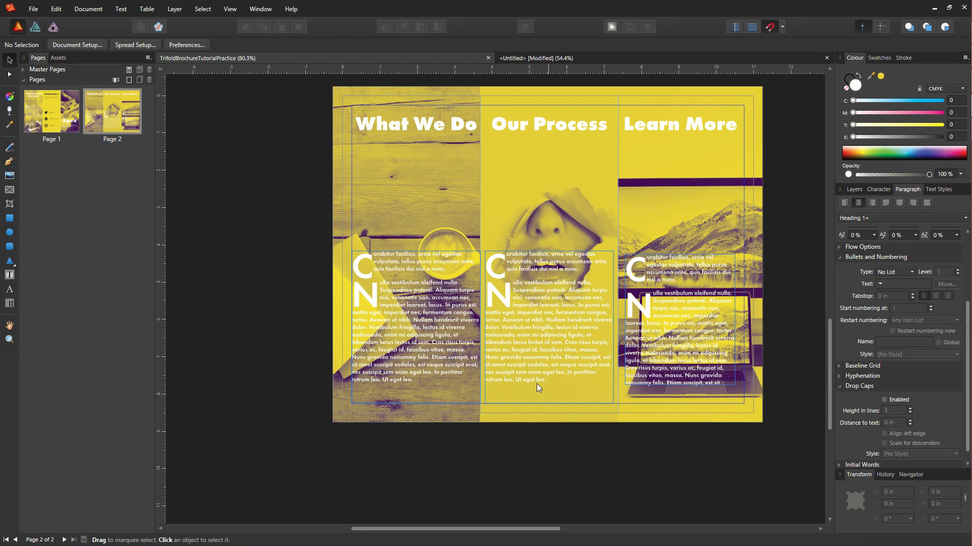
scroll(536, 383, "down", 1)
scroll(481, 335, "right", 2)
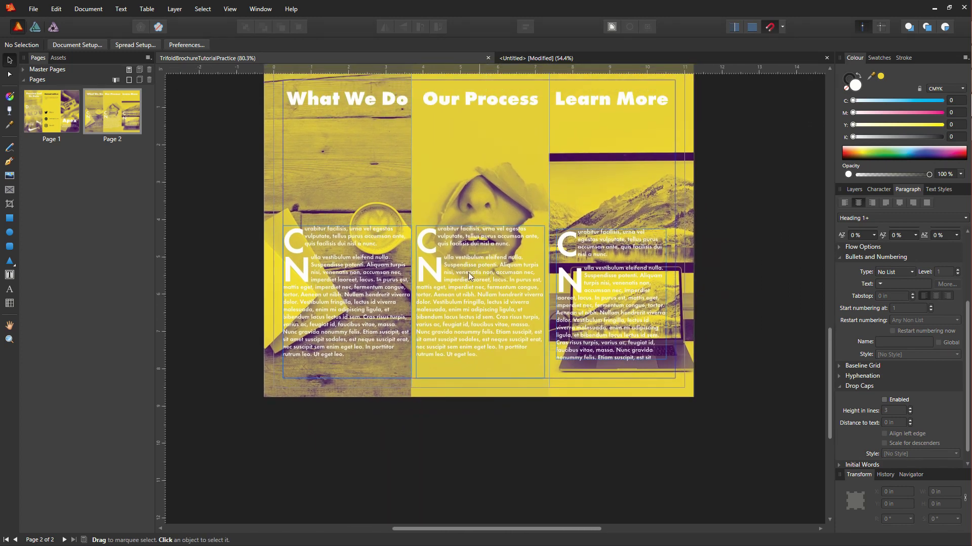
scroll(468, 276, "up", 2)
scroll(442, 336, "right", 1)
scroll(435, 339, "up", 1)
scroll(444, 360, "left", 1)
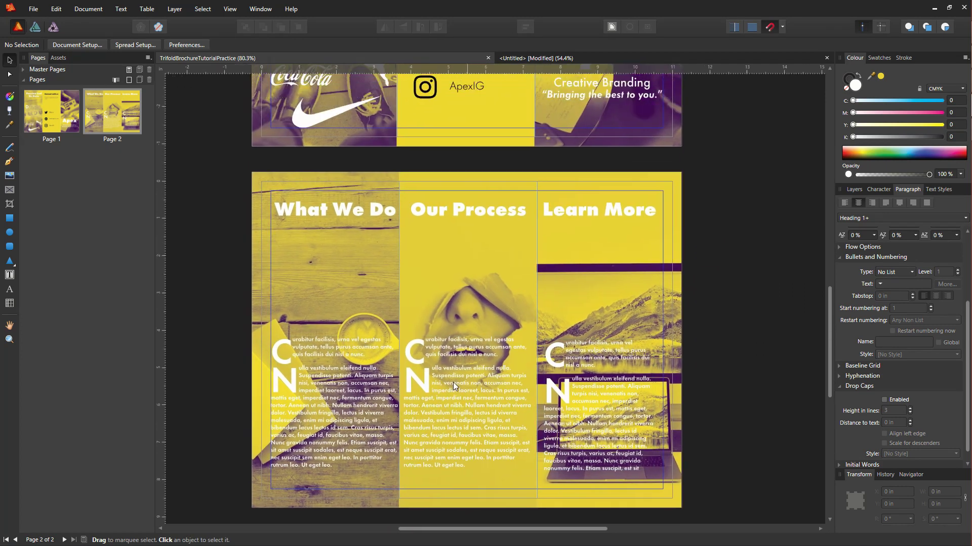
scroll(441, 320, "down", 3)
scroll(494, 287, "down", 2)
scroll(493, 287, "right", 2)
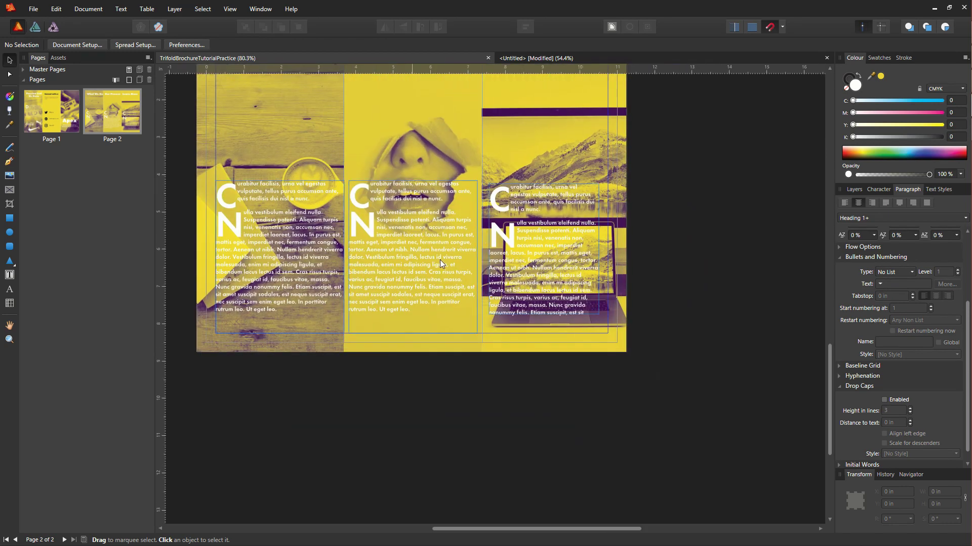
scroll(443, 293, "up", 1)
scroll(443, 293, "right", 1)
scroll(392, 335, "up", 2)
scroll(392, 335, "right", 1)
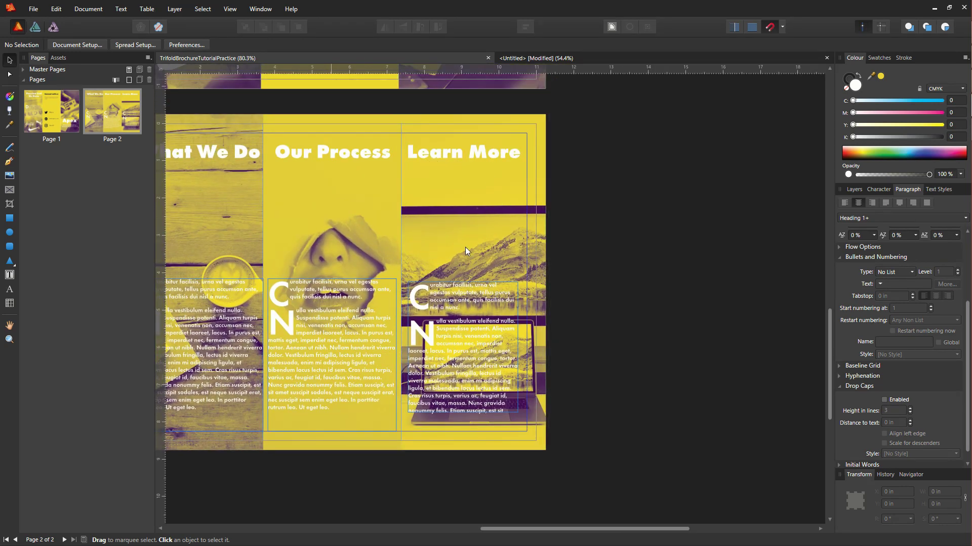
scroll(465, 251, "up", 3)
scroll(417, 347, "up", 1)
scroll(418, 347, "left", 1)
scroll(462, 412, "down", 2)
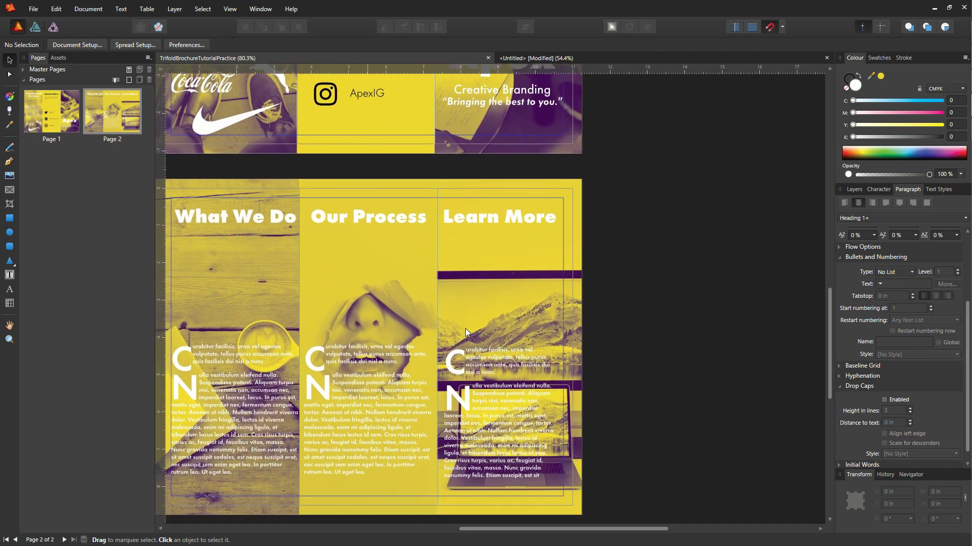
scroll(433, 284, "up", 5)
scroll(433, 283, "left", 2)
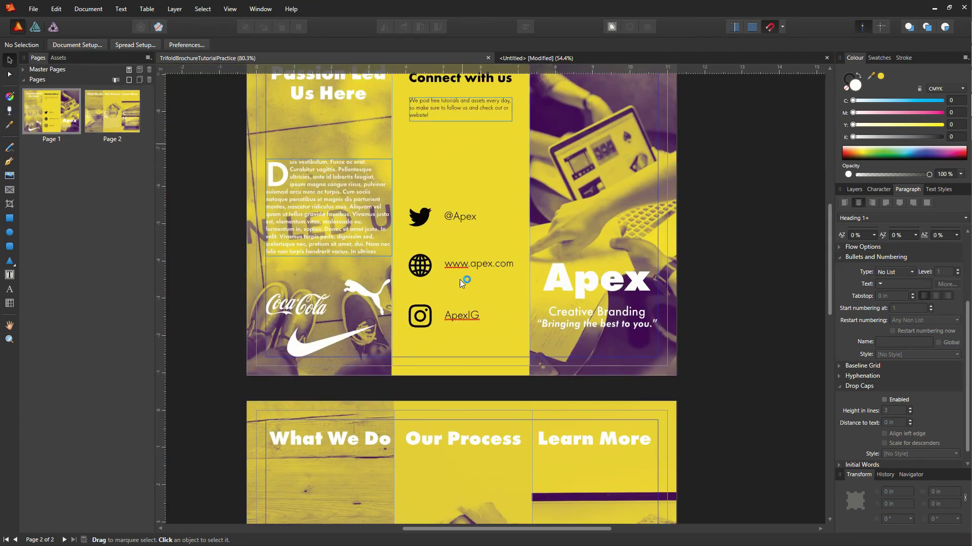
scroll(460, 289, "down", 5)
scroll(484, 267, "right", 2)
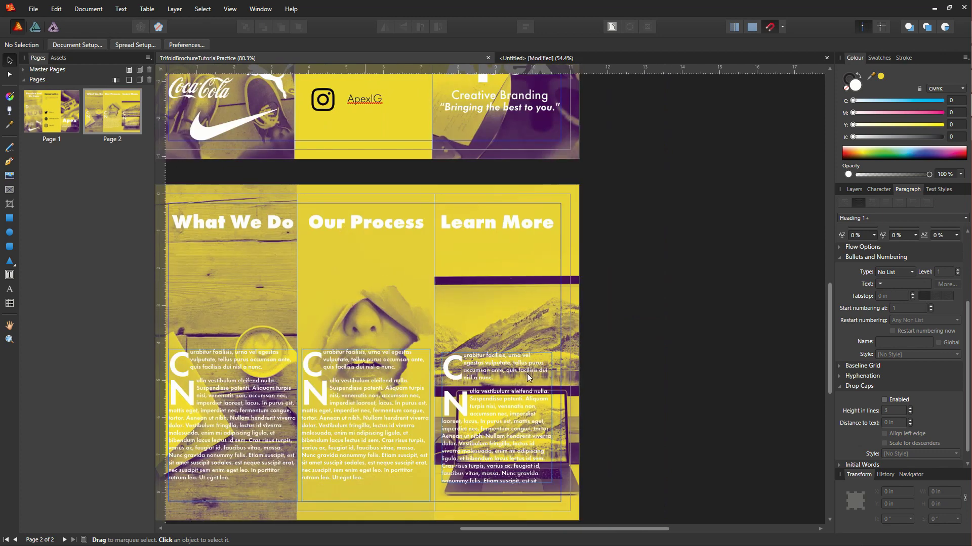
scroll(527, 374, "down", 2)
scroll(512, 316, "right", 1)
scroll(512, 315, "up", 1)
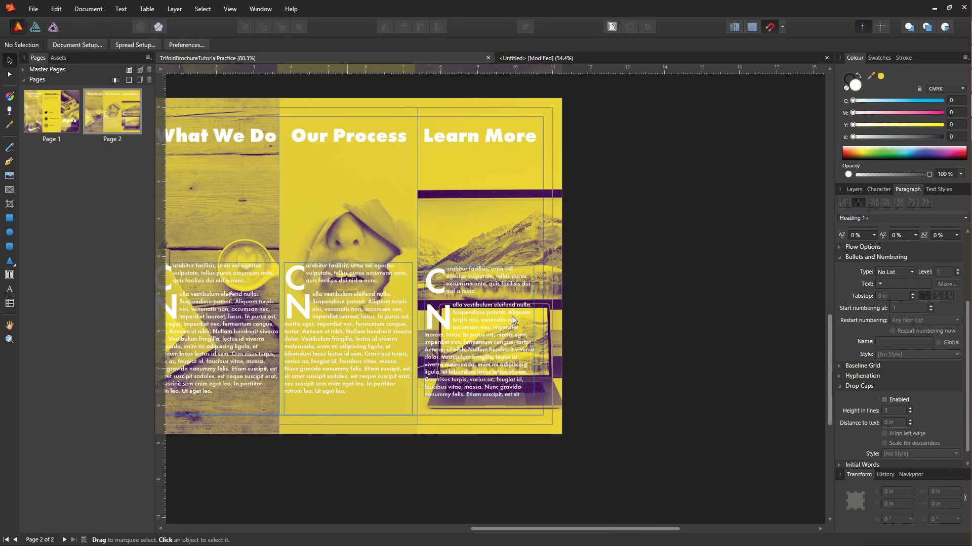
scroll(510, 310, "down", 2)
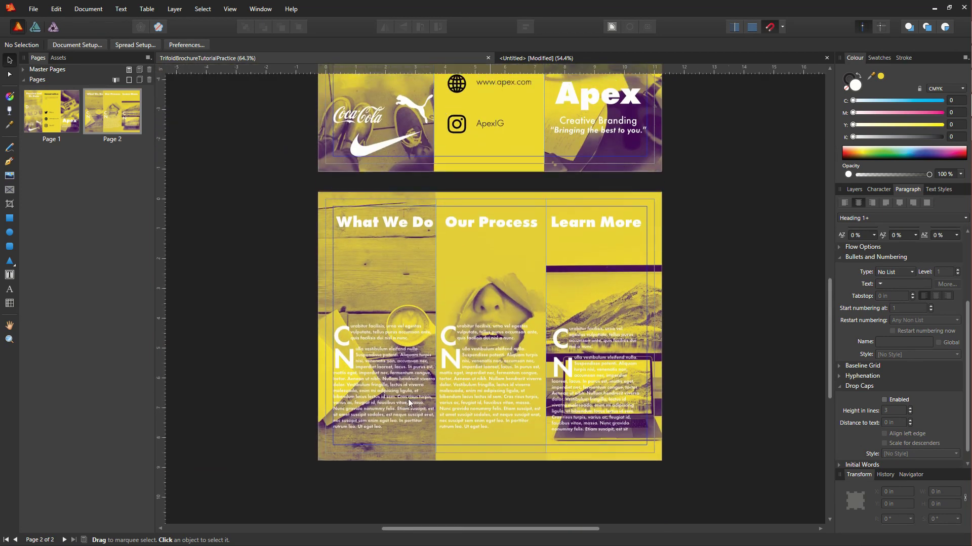
scroll(399, 244, "up", 5)
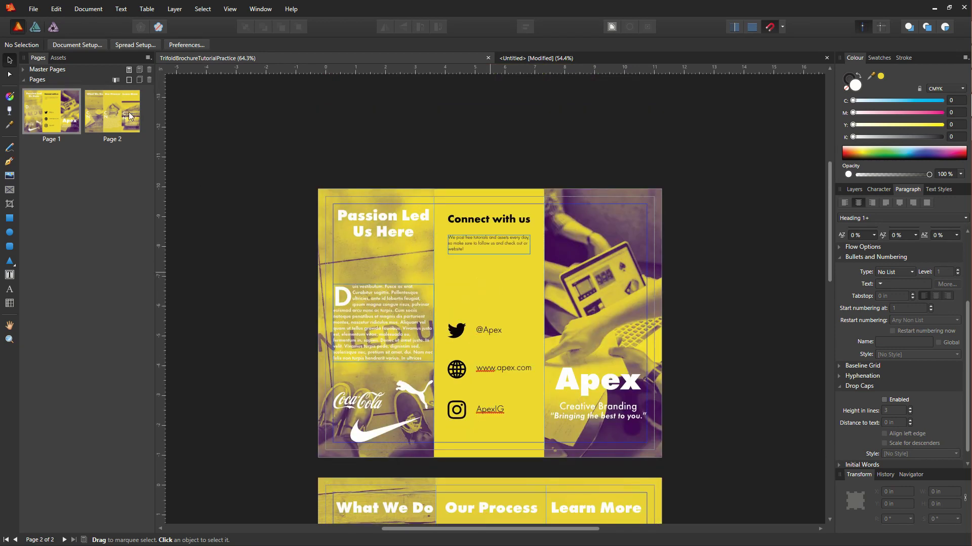
left_click(33, 9)
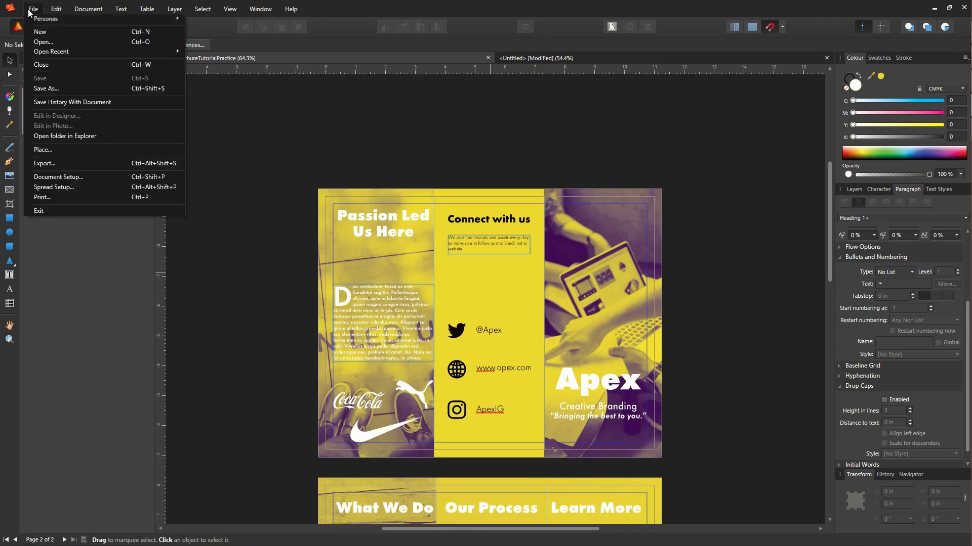
left_click(44, 90)
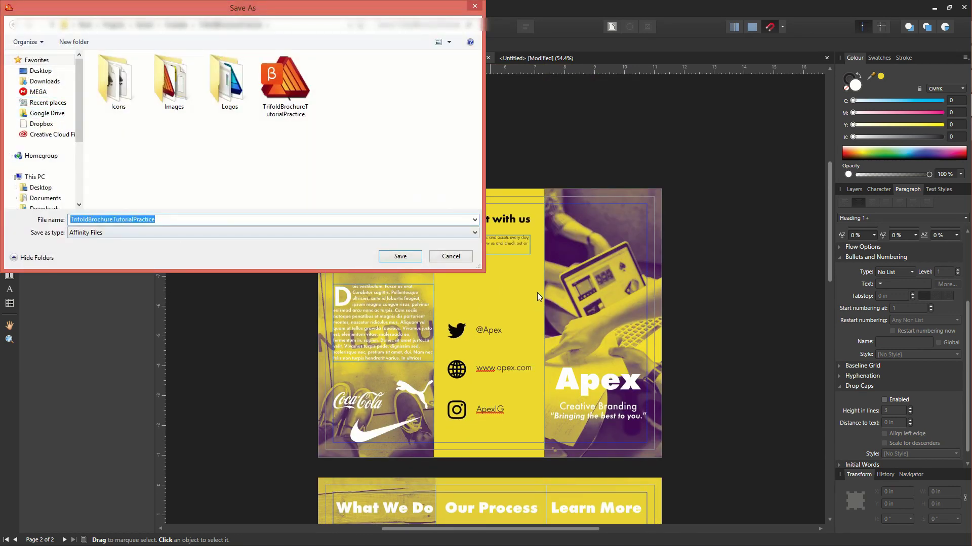
left_click(431, 256)
scroll(354, 282, "down", 3)
scroll(498, 361, "down", 3)
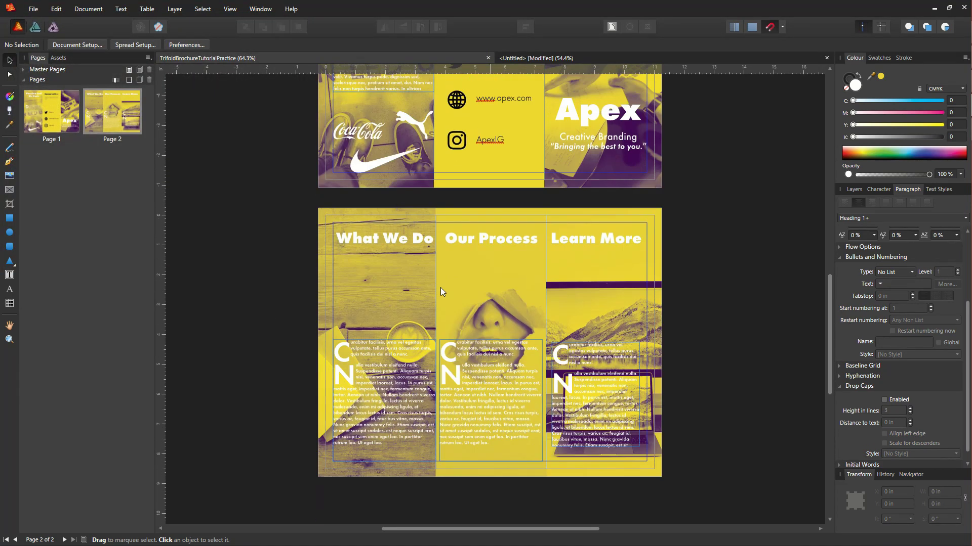
scroll(563, 380, "down", 4)
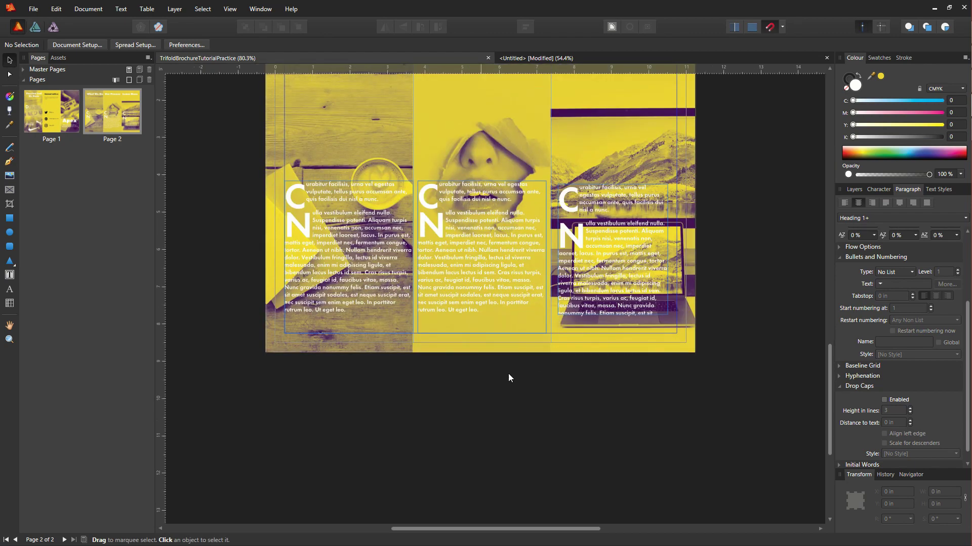
scroll(444, 323, "up", 3, "ctrl")
scroll(446, 321, "down", 3, "ctrl")
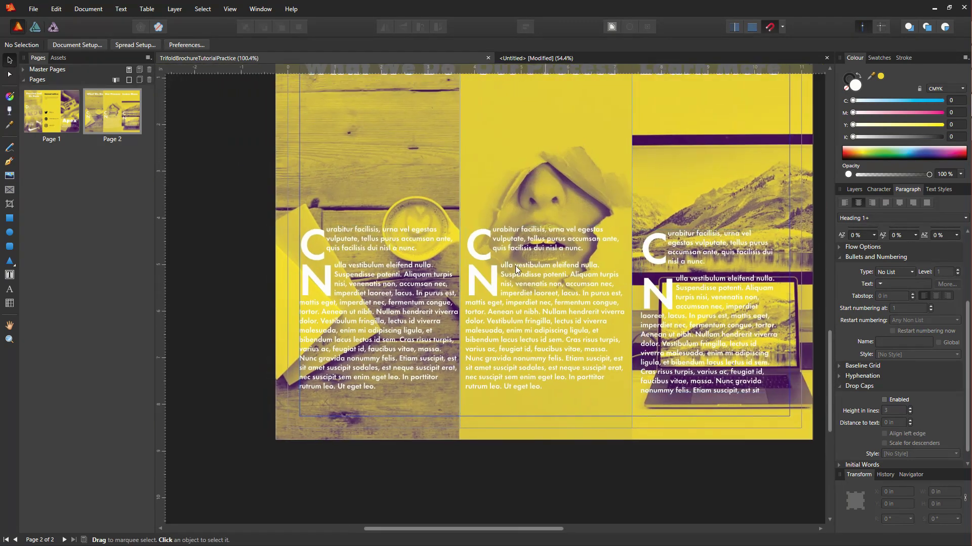
scroll(496, 253, "down", 2, "ctrl")
scroll(499, 268, "up", 3)
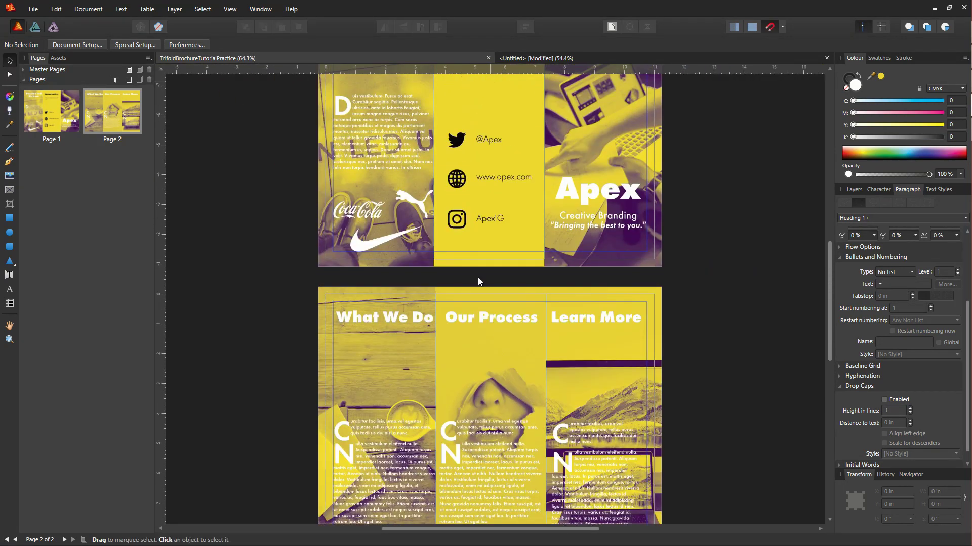
left_click(560, 63)
scroll(427, 185, "down", 4)
scroll(426, 298, "down", 3)
scroll(435, 298, "up", 4)
left_click(365, 63)
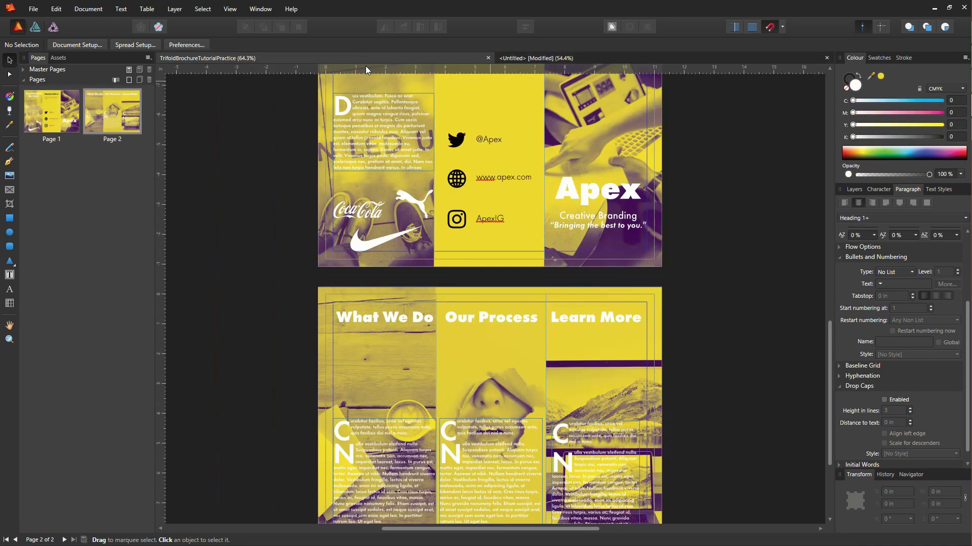
scroll(359, 290, "up", 4)
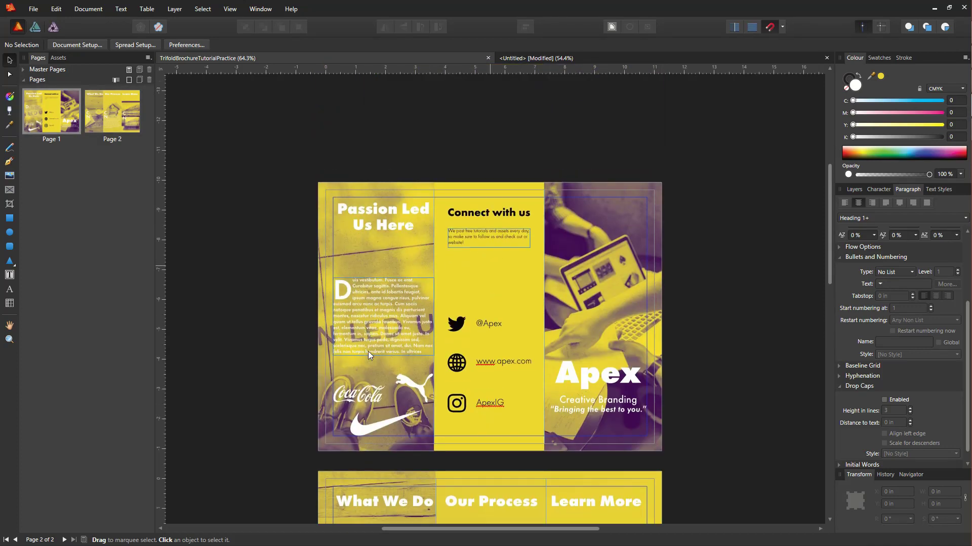
Step: Switch to preview mode with Ctrl+Shift+W and scroll through both brochure pages
key("ctrl+shift+w")
scroll(418, 408, "down", 2)
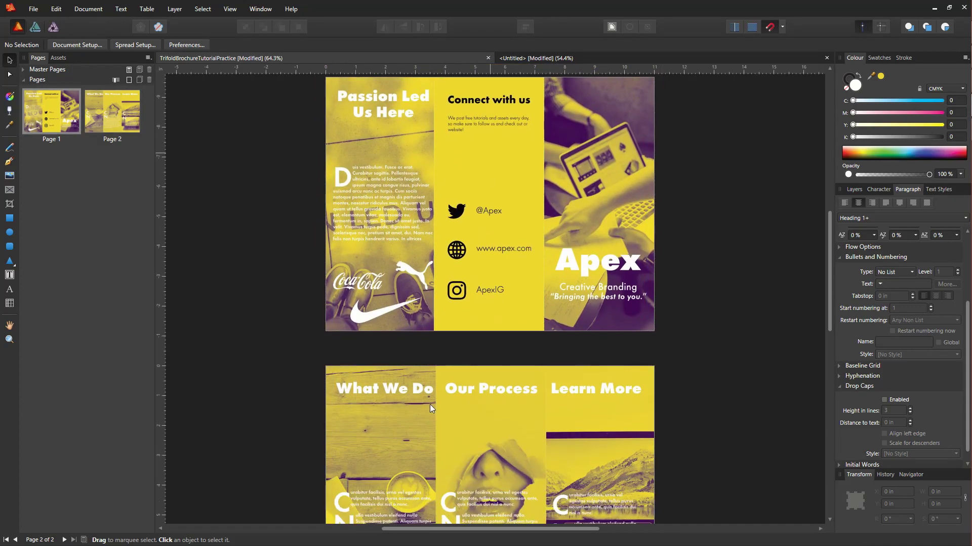
scroll(429, 391, "down", 5)
scroll(496, 387, "up", 2)
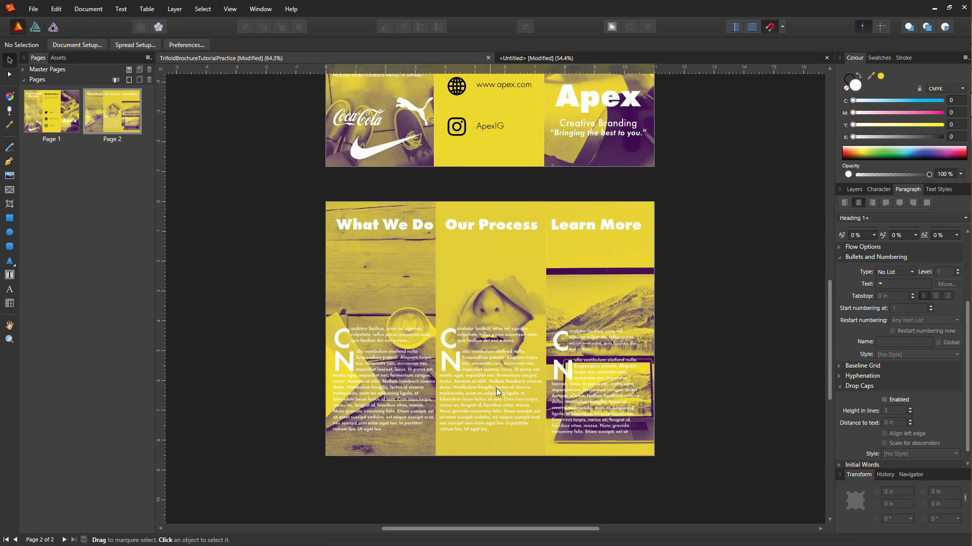
scroll(488, 249, "up", 1)
scroll(453, 255, "up", 6)
scroll(445, 271, "down", 4)
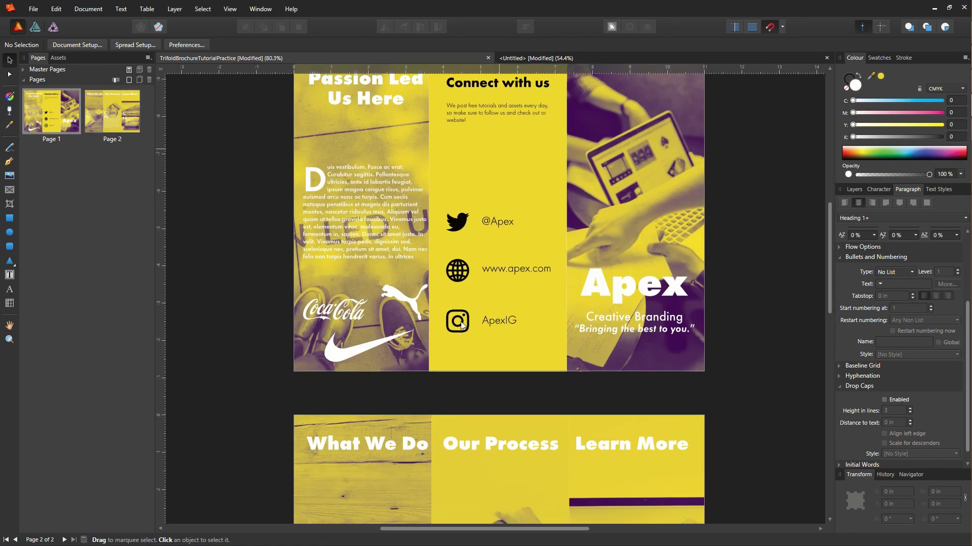